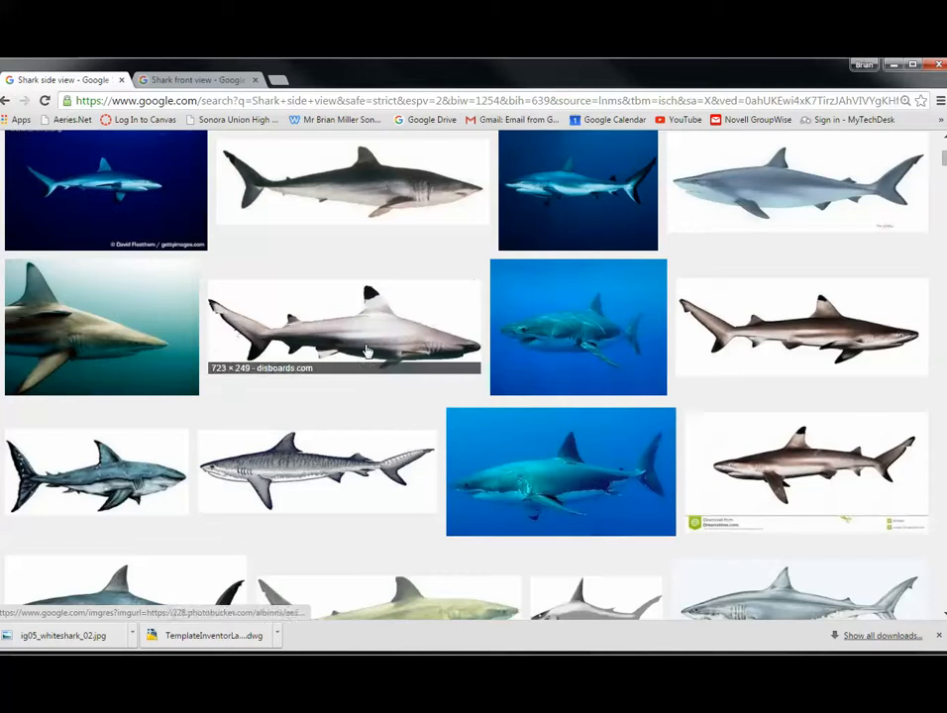
# Step: Browse the shark side view image results and preview the Great White Shark Side On image with its save options
pyautogui.scroll(-1, 631, 335)
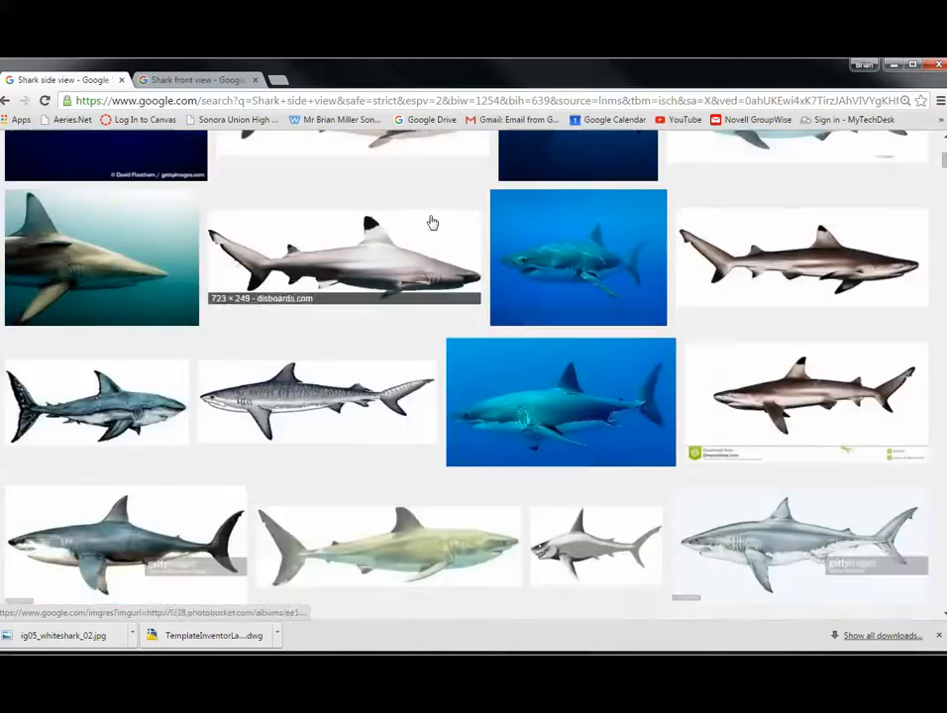
pyautogui.rightClick(571, 284)
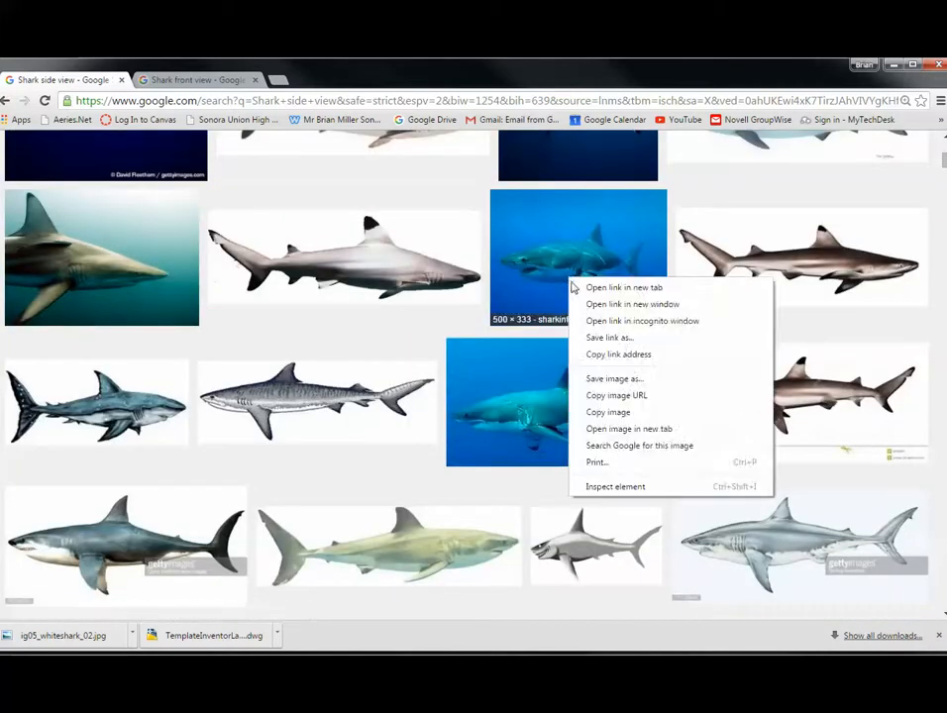
pyautogui.click(562, 280)
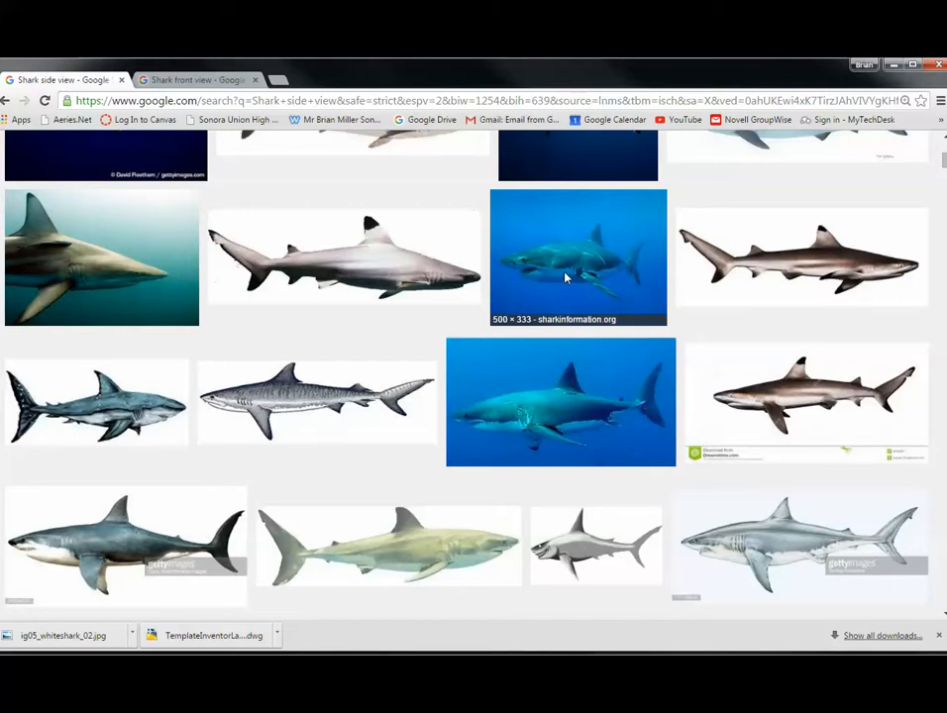
pyautogui.click(567, 275)
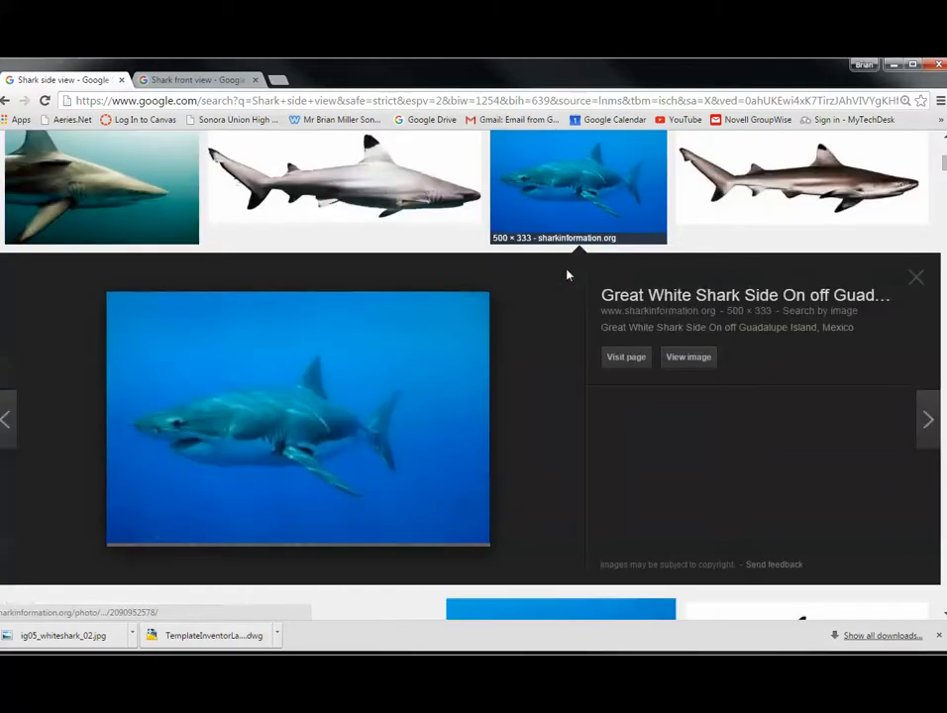
pyautogui.rightClick(322, 404)
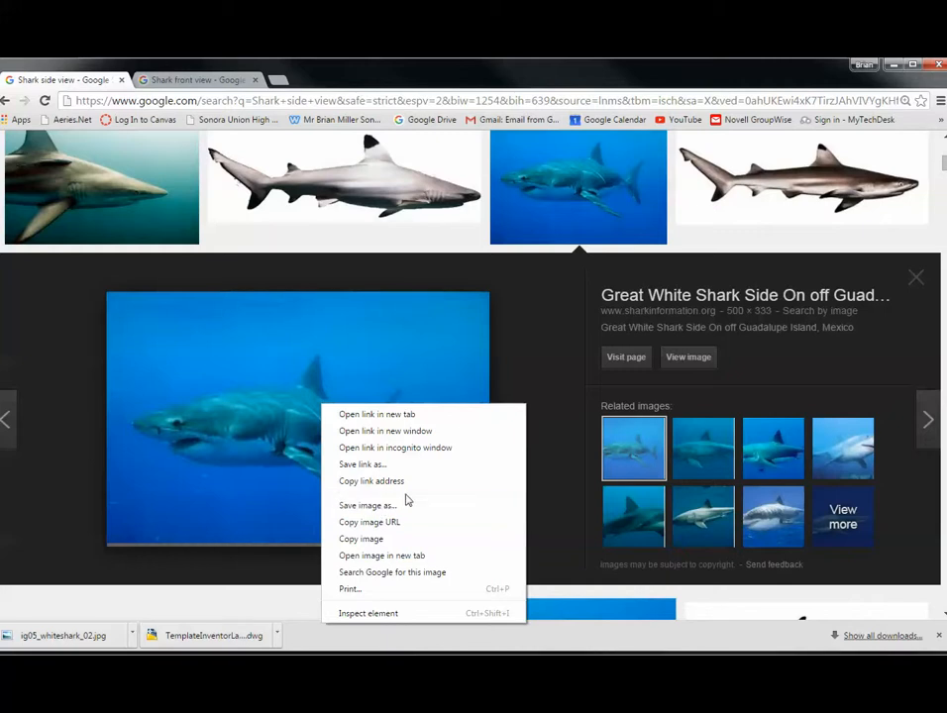
# Step: Switch to Photoshop and review the settings for creating a new document
pyautogui.moveTo(761, 79); pyautogui.dragTo(946, 14)
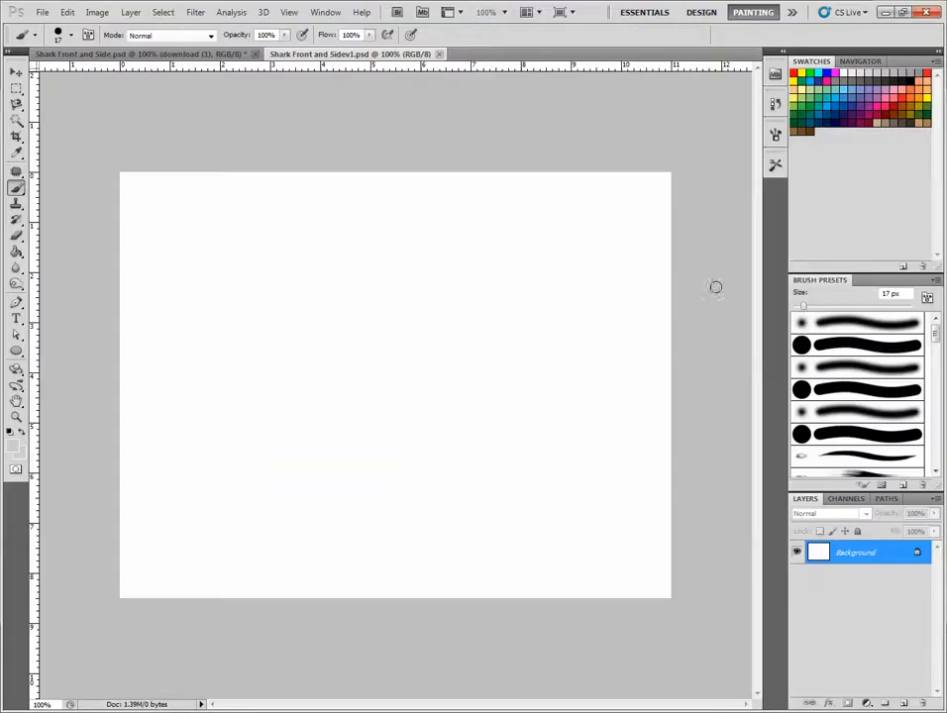
pyautogui.click(41, 12)
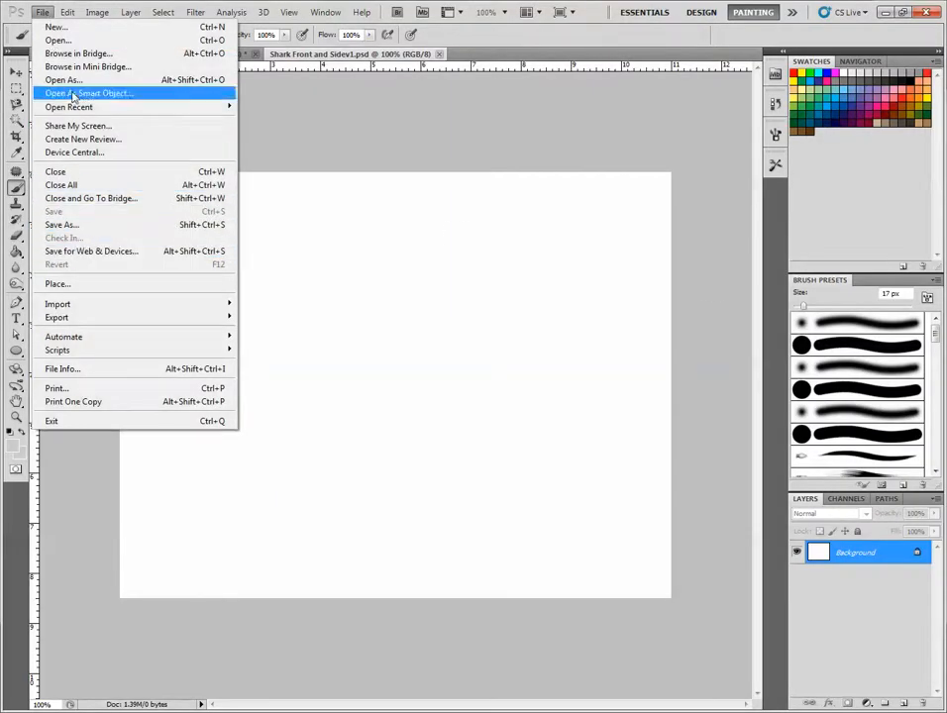
pyautogui.click(56, 28)
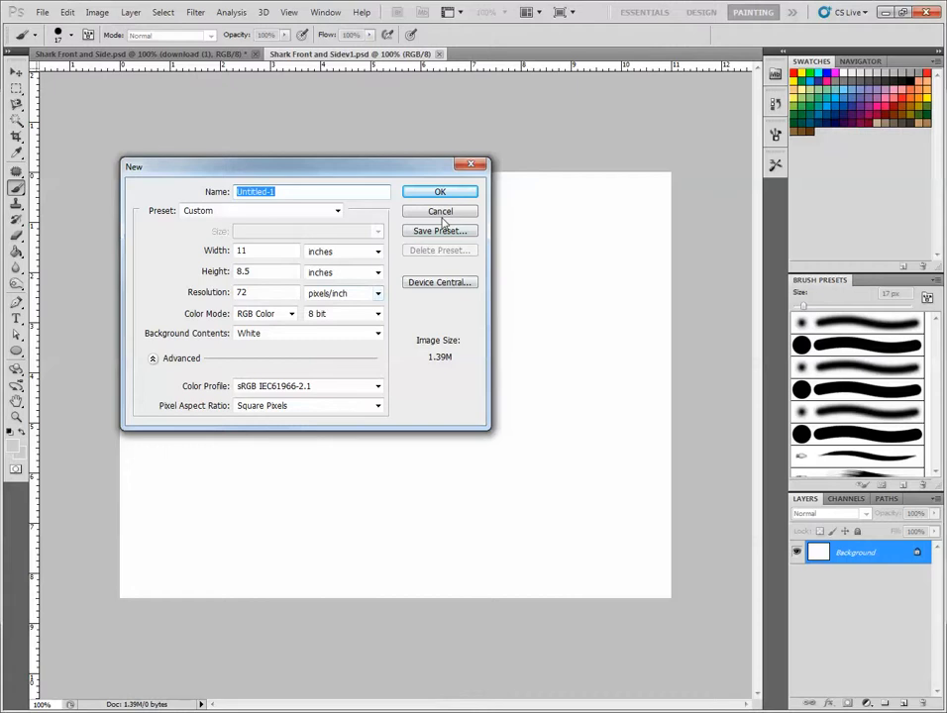
pyautogui.click(470, 164)
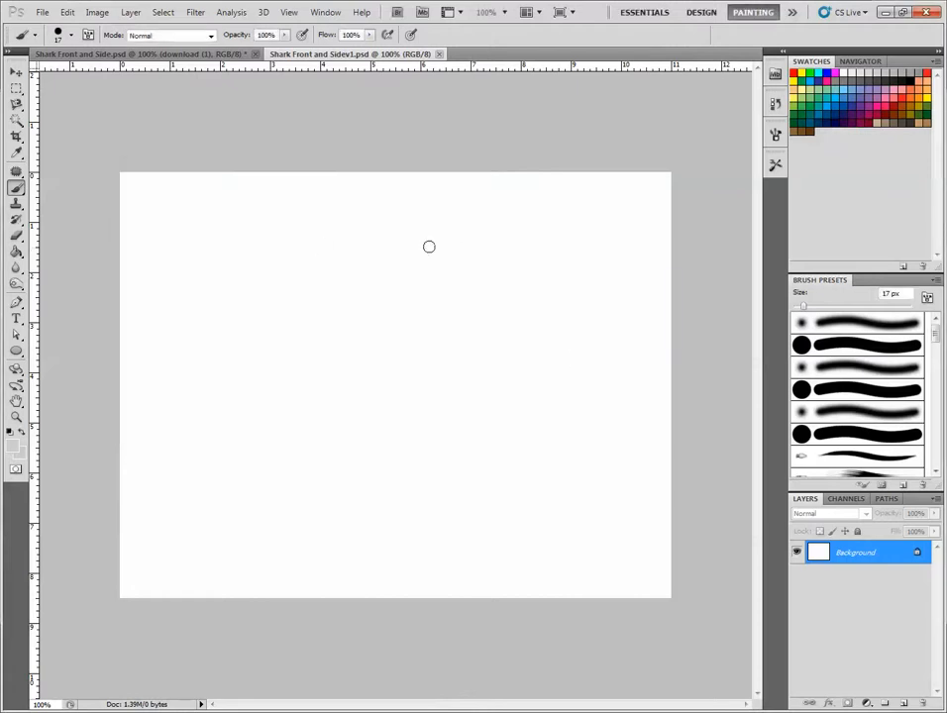
# Step: Place the "Great white shark right view.jpg" file from the assets folder into the Shark Front and Sidev1.psd document
pyautogui.click(44, 13)
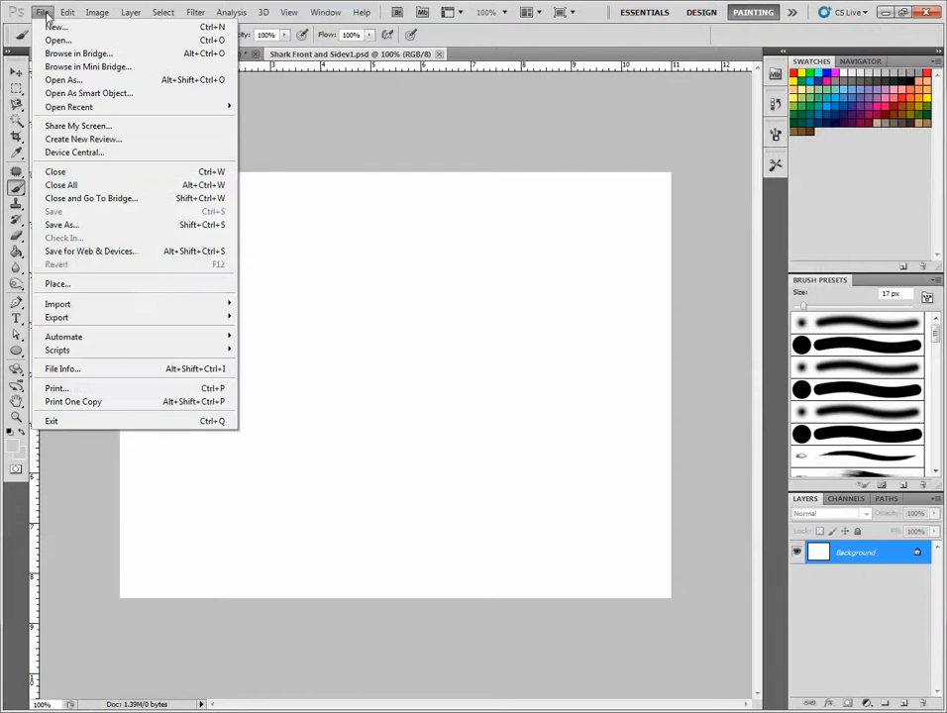
pyautogui.click(99, 284)
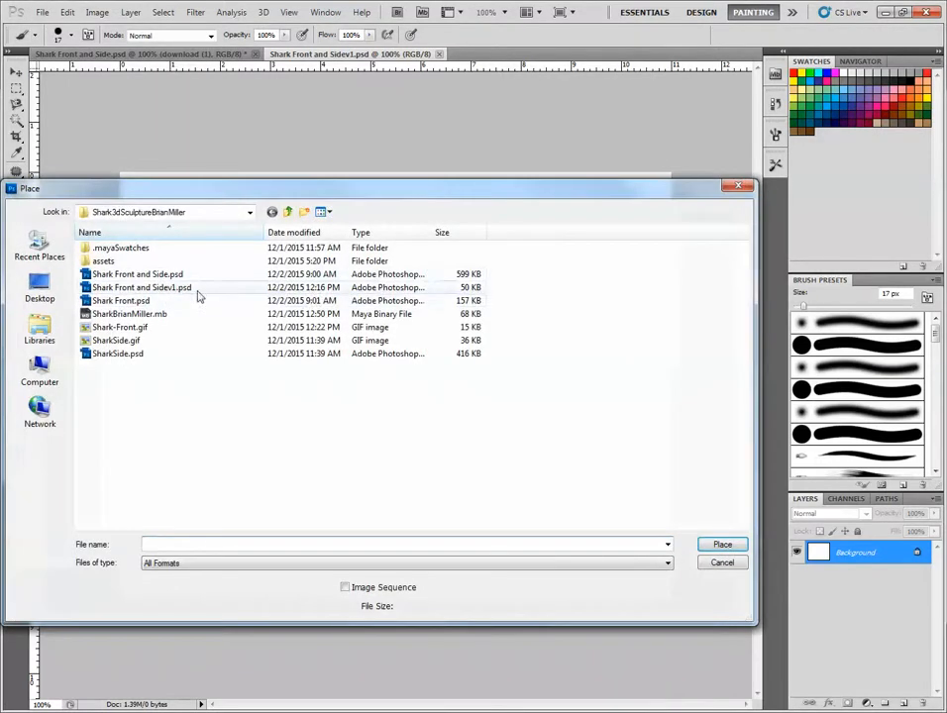
pyautogui.click(250, 212)
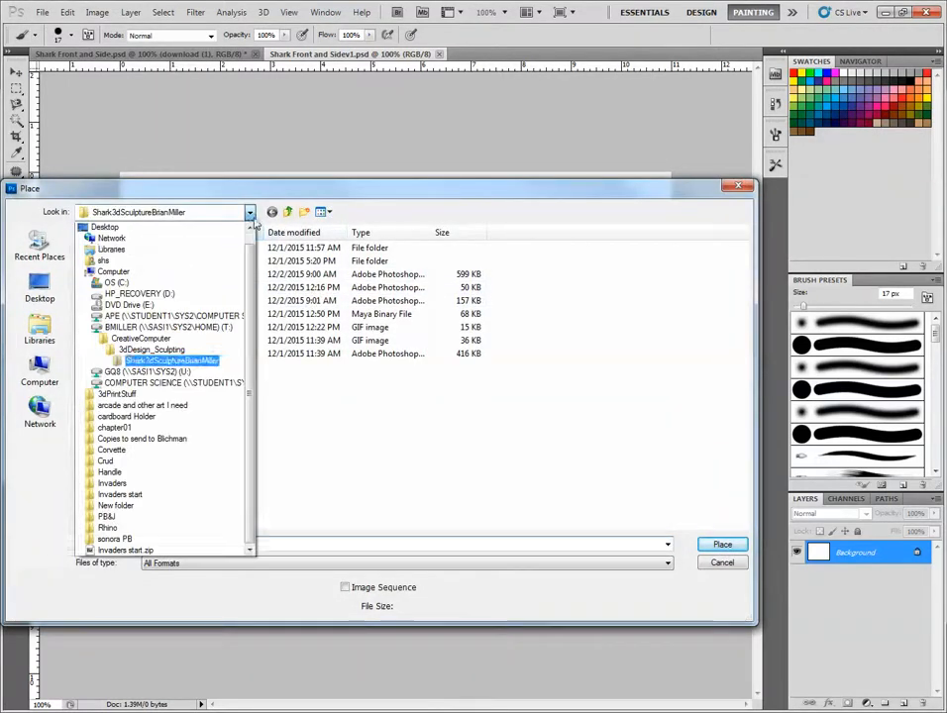
pyautogui.click(149, 365)
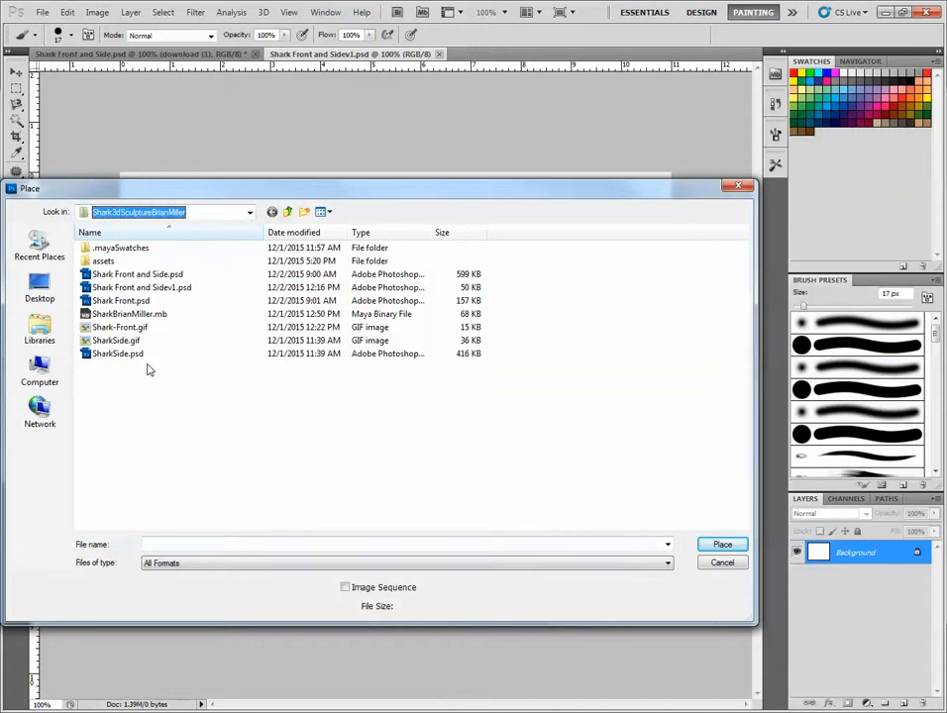
pyautogui.doubleClick(109, 273)
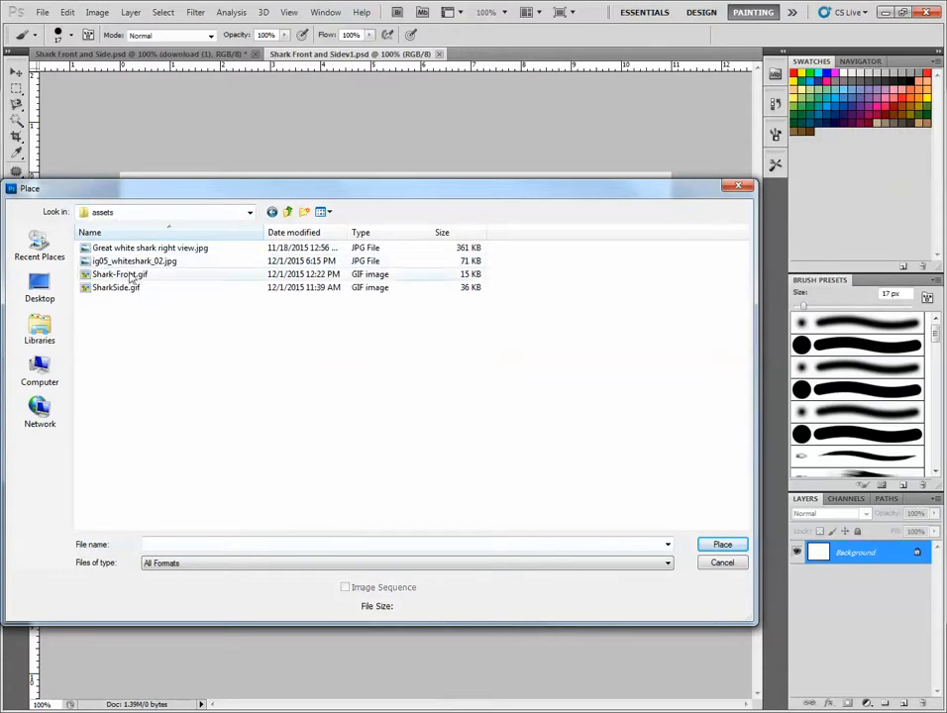
pyautogui.click(155, 248)
pyautogui.click(722, 544)
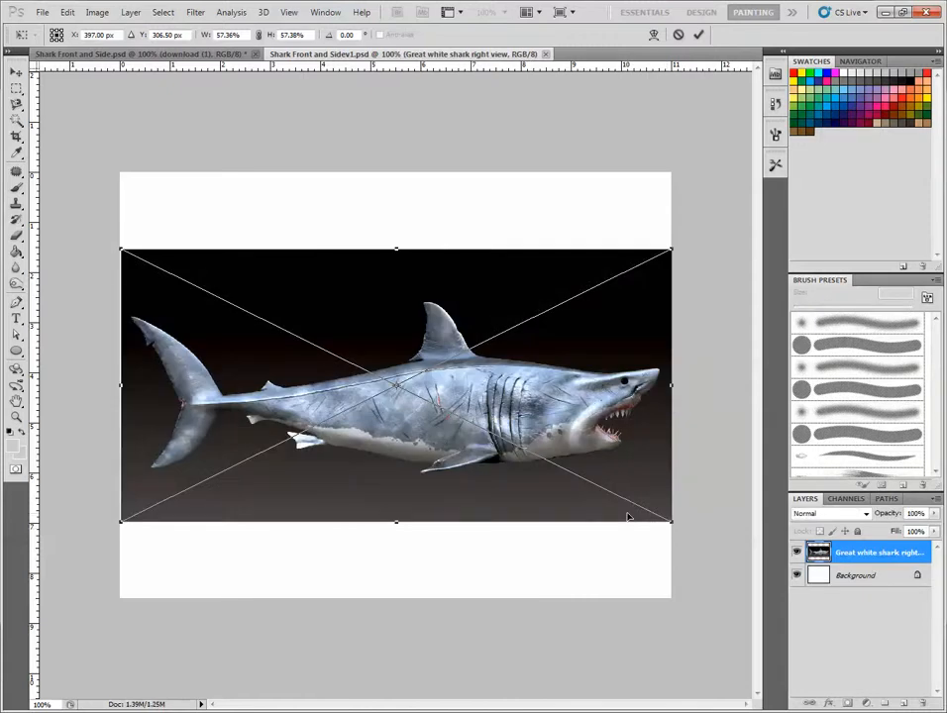
# Step: Scale the placed shark image down proportionally to about 46.6%, commit the placement, and check it with the Background layer hidden and shown
pyautogui.moveTo(668, 250); pyautogui.dragTo(569, 300)
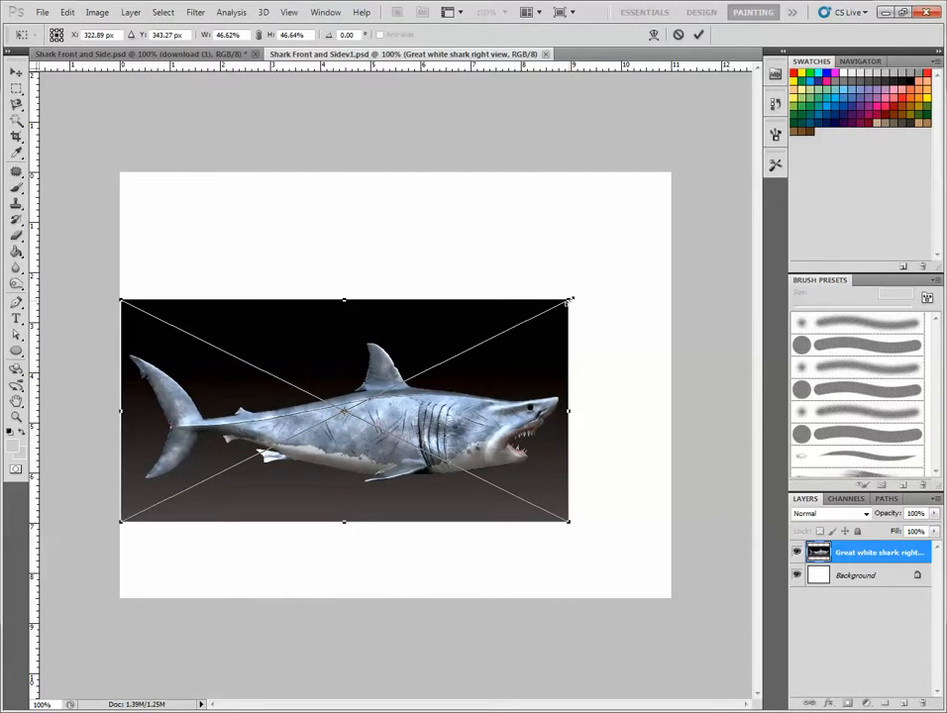
pyautogui.press('Return')
pyautogui.press('b')
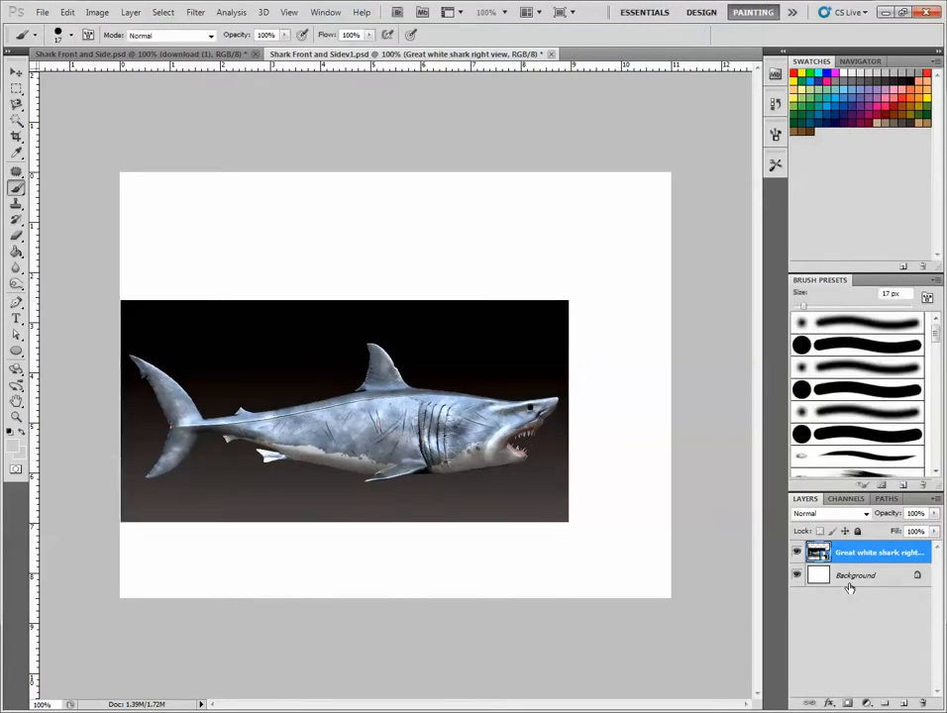
pyautogui.click(797, 575)
pyautogui.click(798, 576)
# Step: Show the presentation's "What is PhotoShop" slide and return to the maximized Photoshop window
pyautogui.click(902, 13)
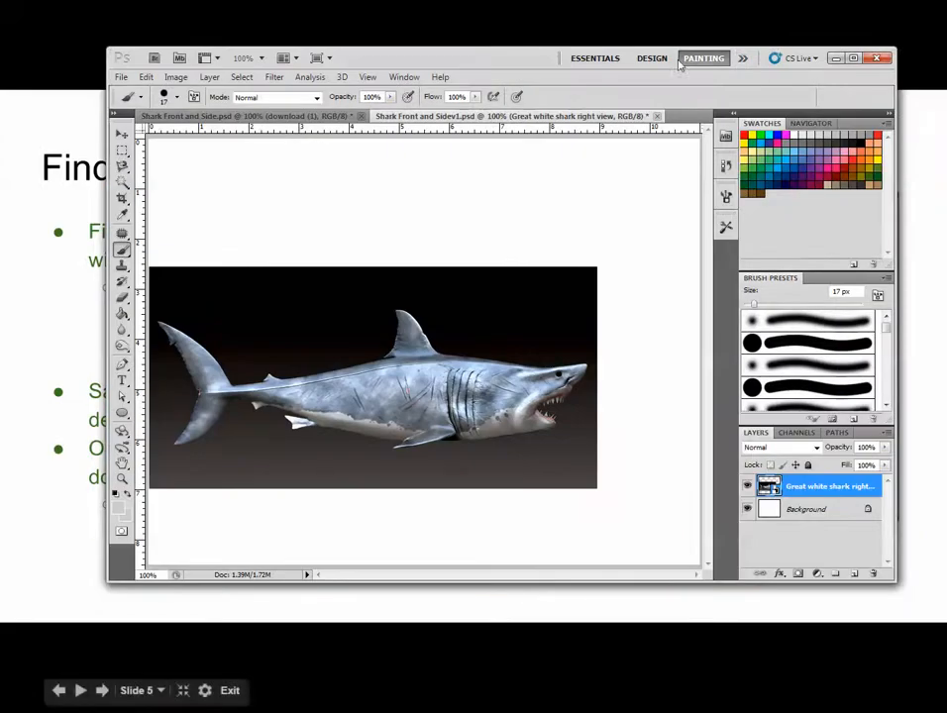
pyautogui.moveTo(514, 66); pyautogui.dragTo(946, 144)
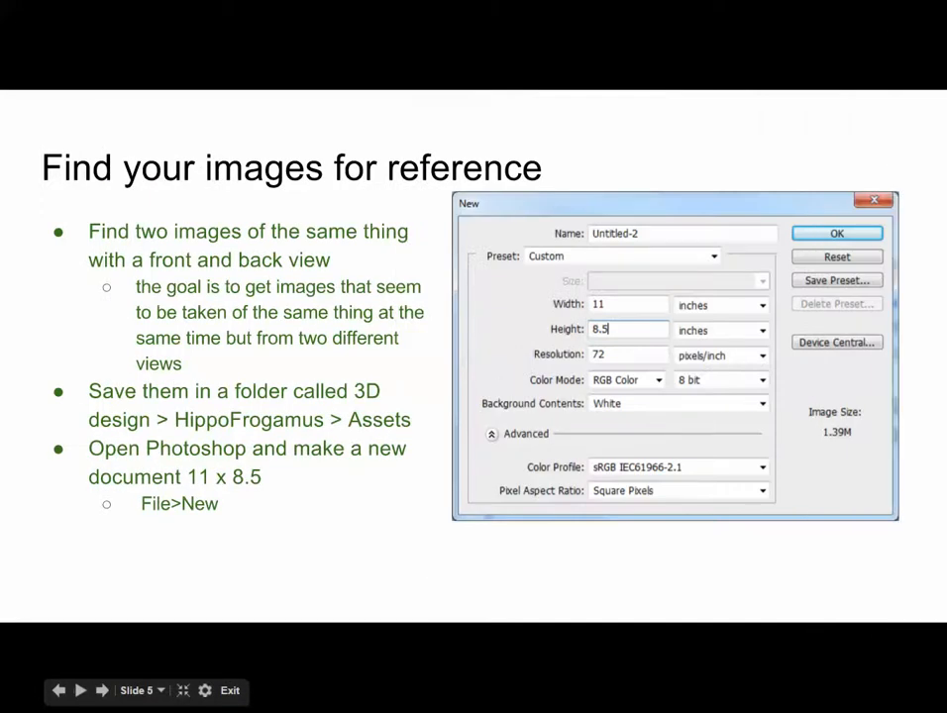
pyautogui.click(322, 578)
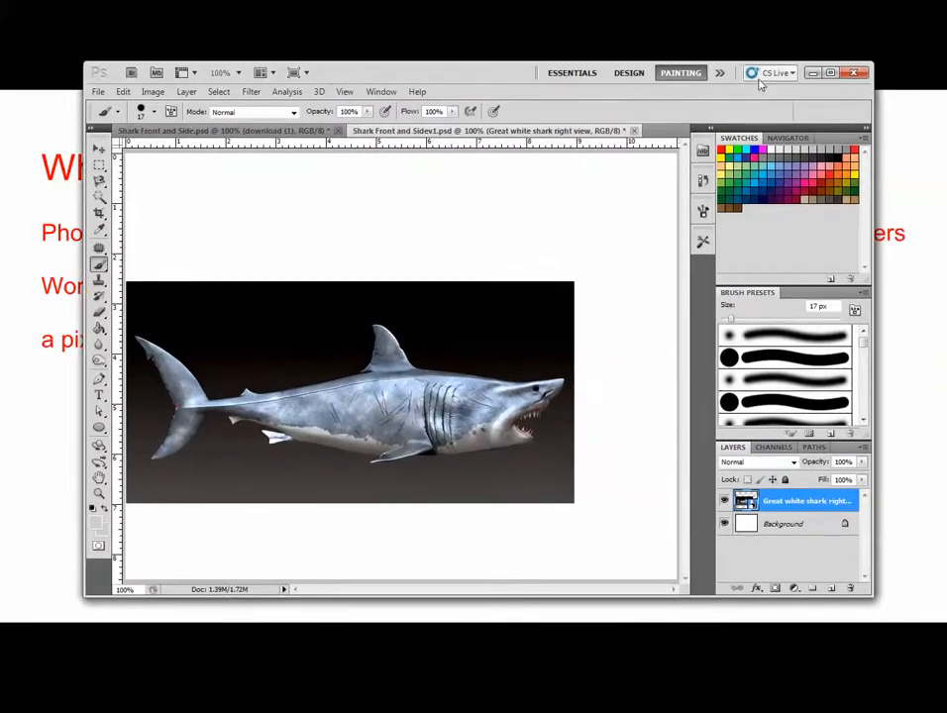
pyautogui.click(831, 73)
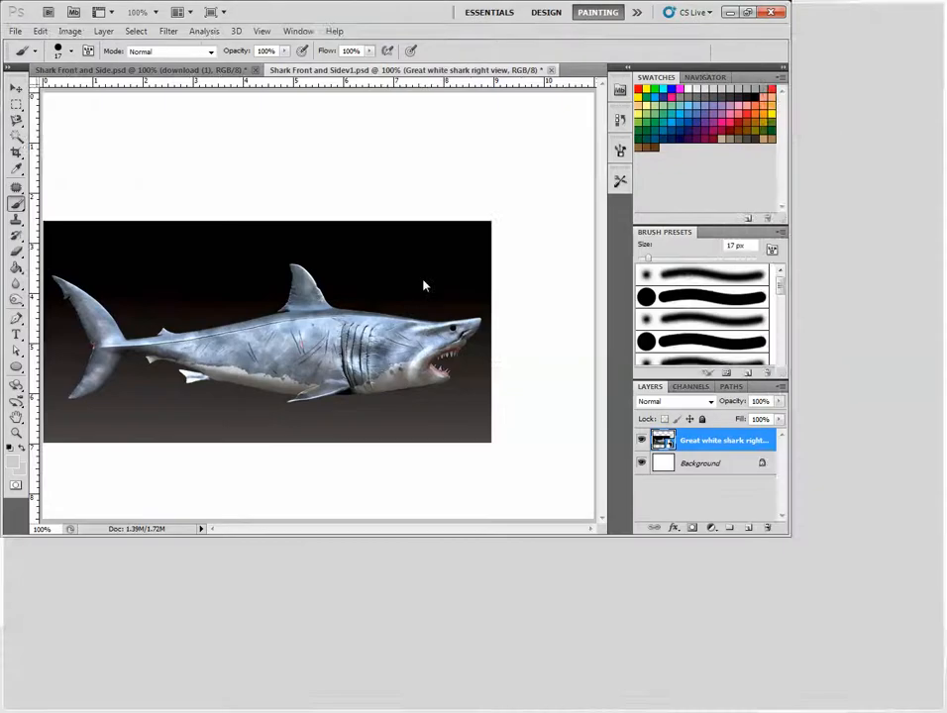
# Step: Examine the individual pixels around the shark's rear fins at 700% magnification, and return to viewing the whole document
pyautogui.click(15, 416)
pyautogui.click(209, 451)
pyautogui.click(224, 469)
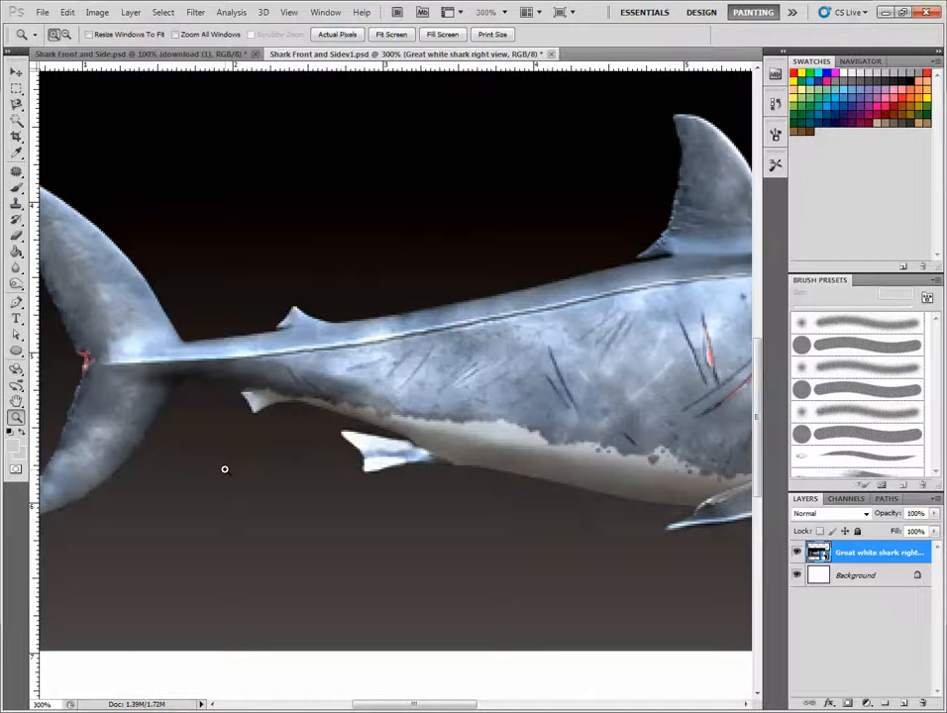
pyautogui.click(242, 464)
pyautogui.click(275, 396)
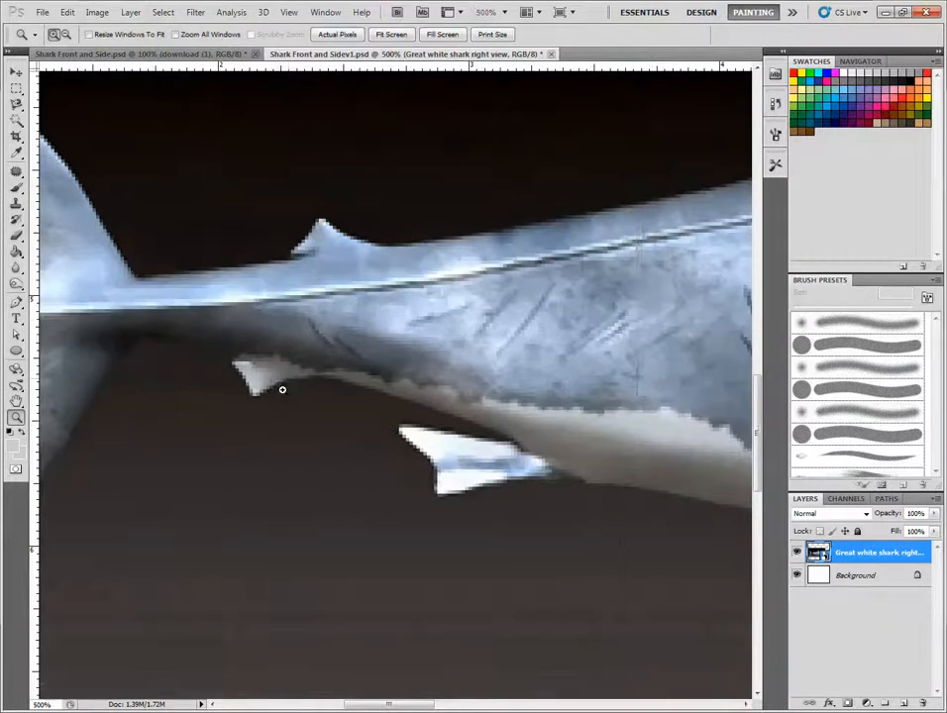
pyautogui.click(288, 377)
pyautogui.click(305, 387)
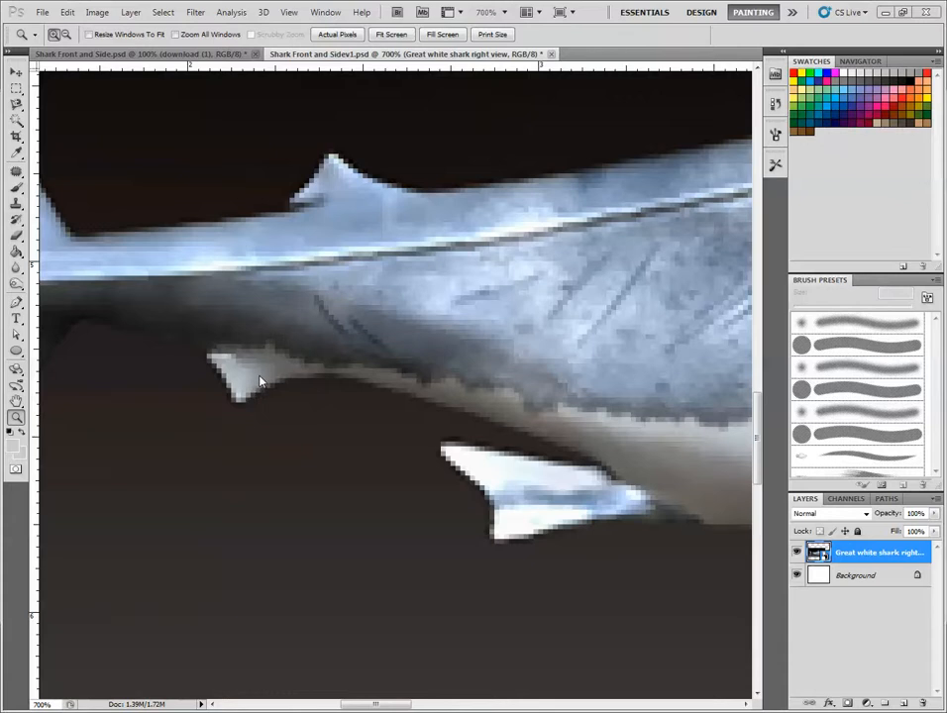
pyautogui.click(16, 404)
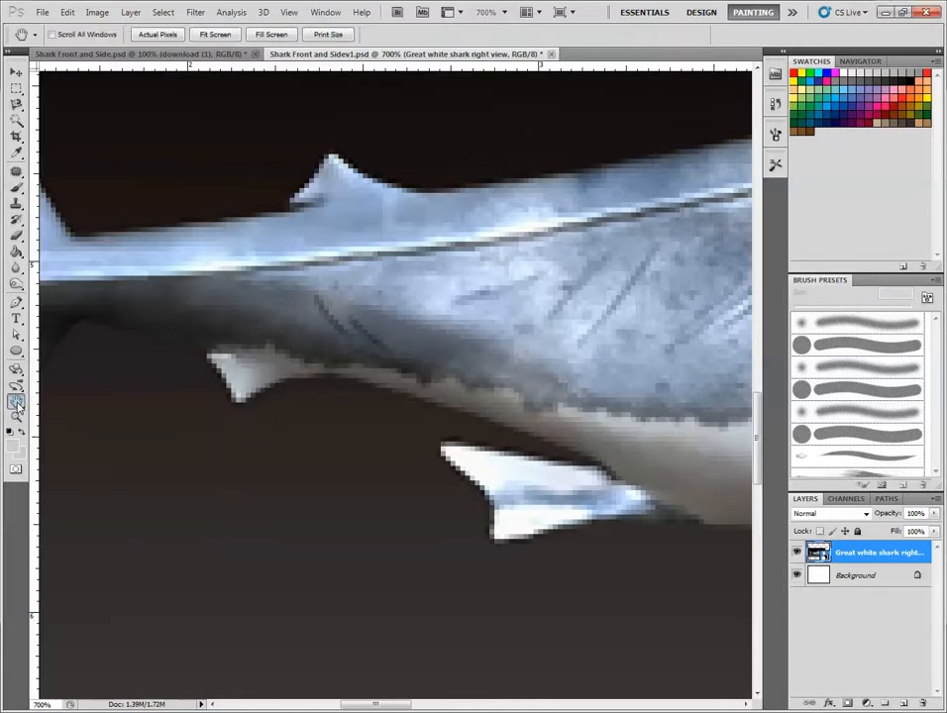
pyautogui.doubleClick(17, 403)
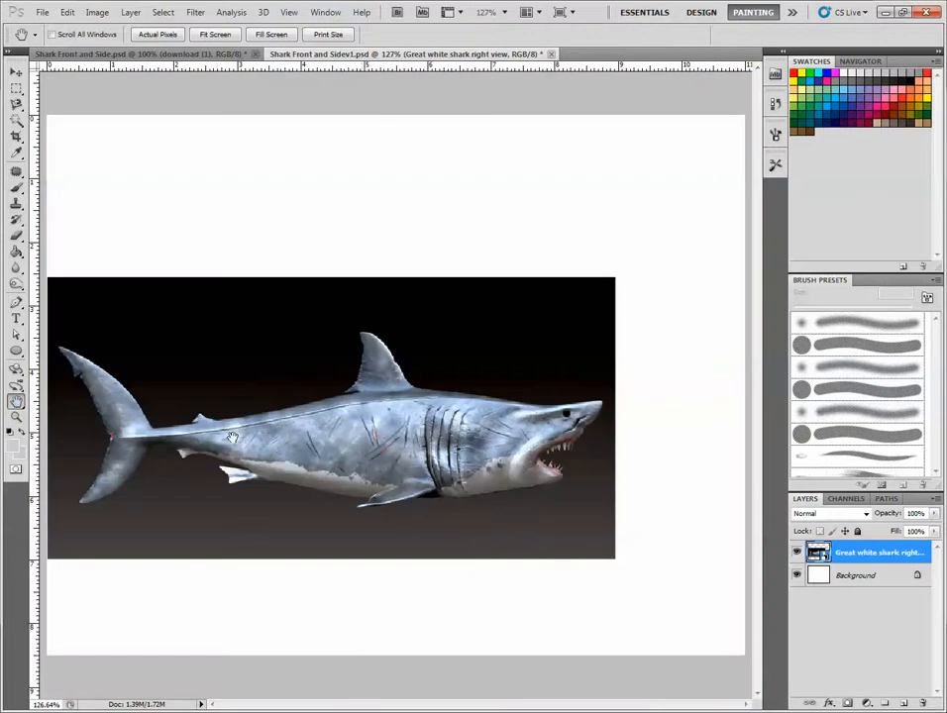
# Step: Show the presentation's "Place the pictures and remove the background" slide and return to the maximized Photoshop window
pyautogui.click(903, 13)
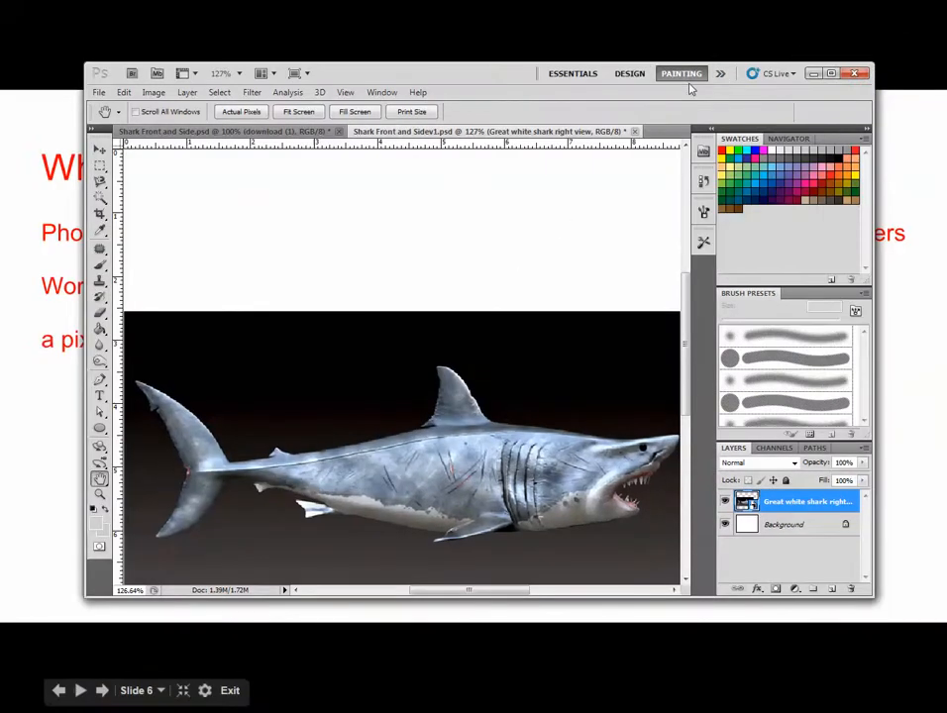
pyautogui.moveTo(507, 80); pyautogui.dragTo(946, 98)
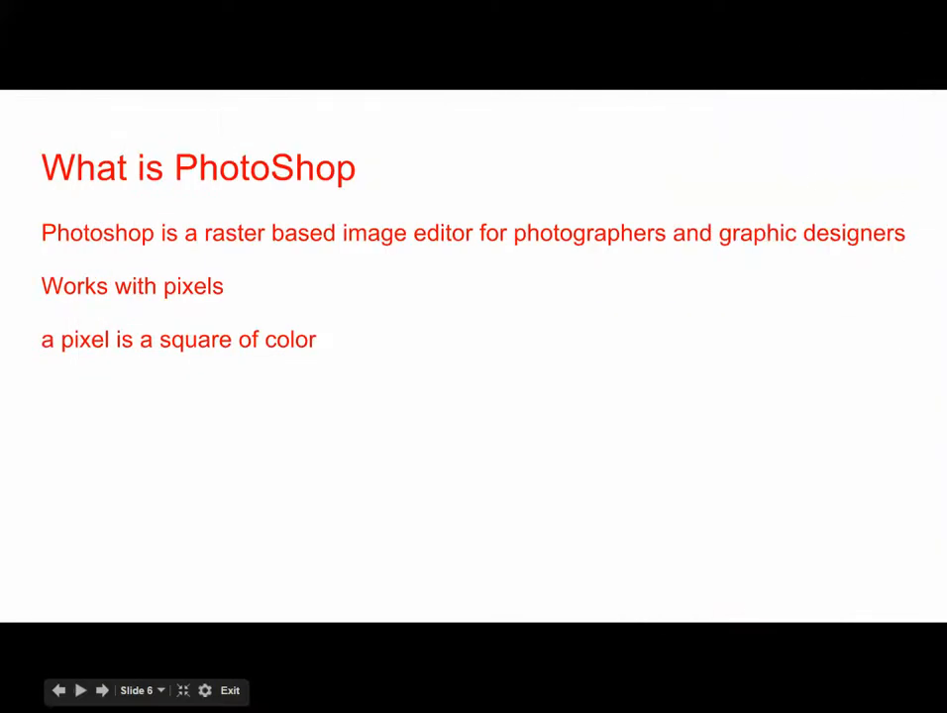
pyautogui.click(437, 362)
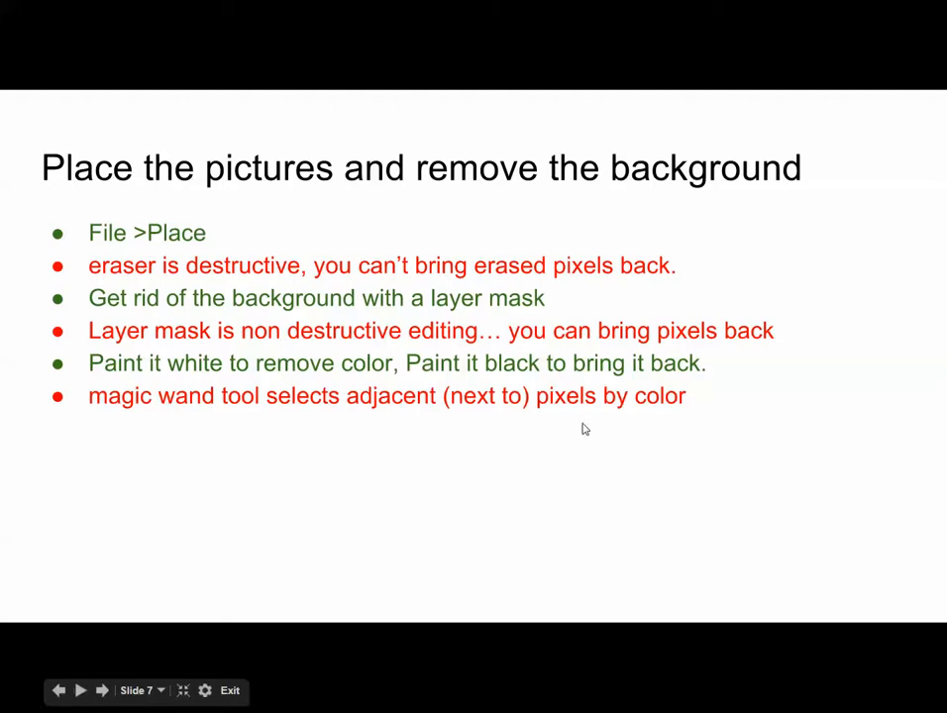
pyautogui.moveTo(941, 66); pyautogui.dragTo(444, 78)
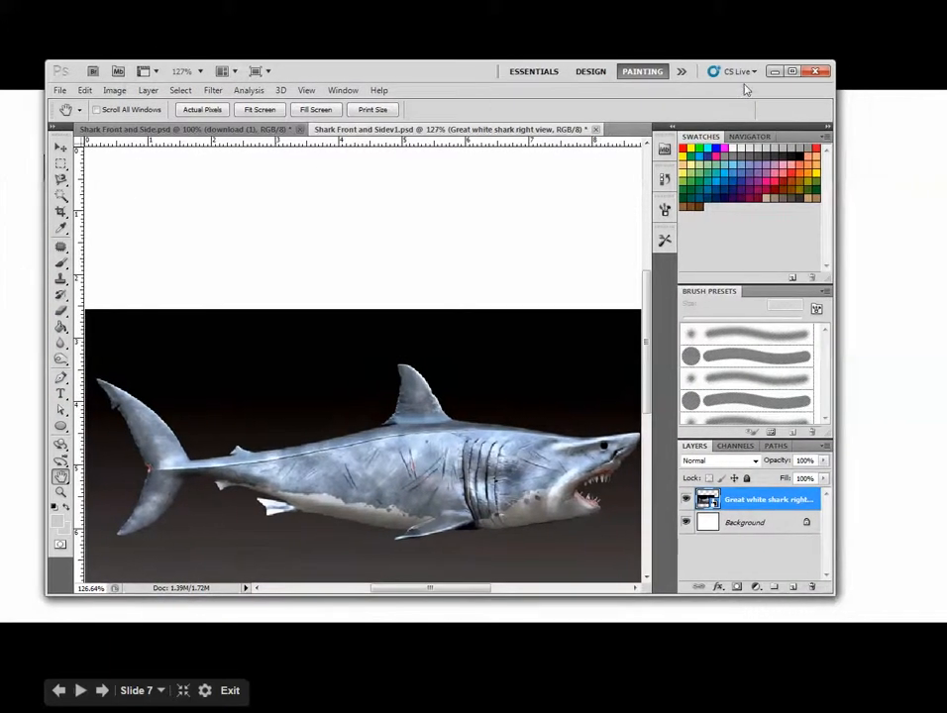
pyautogui.click(793, 71)
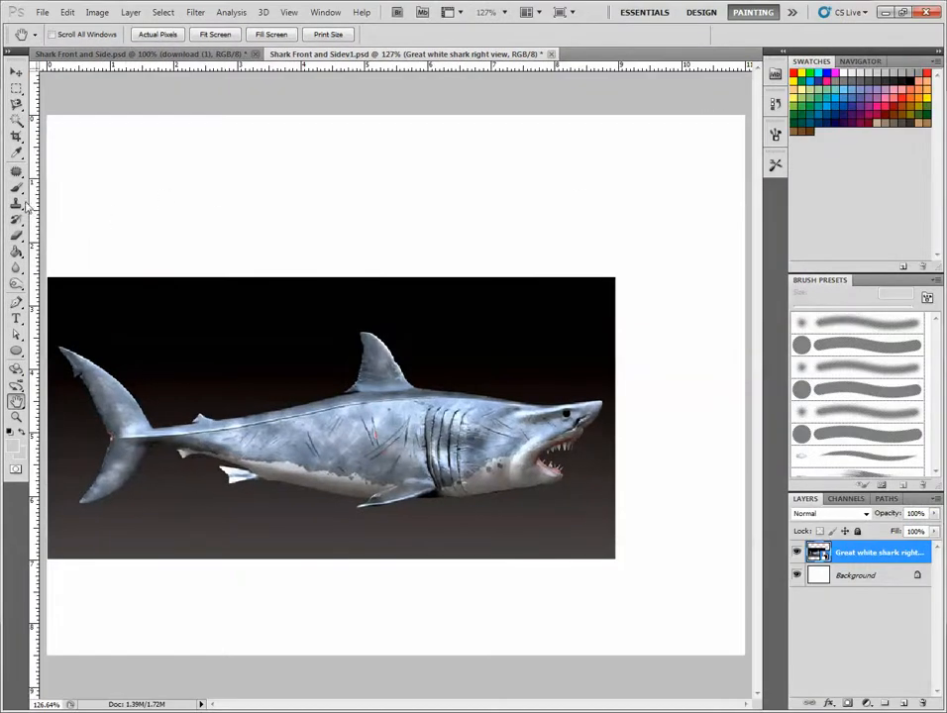
# Step: Rasterize the great white shark layer and erase part of the black background along its upper edge with the 72 px Eraser
pyautogui.click(16, 234)
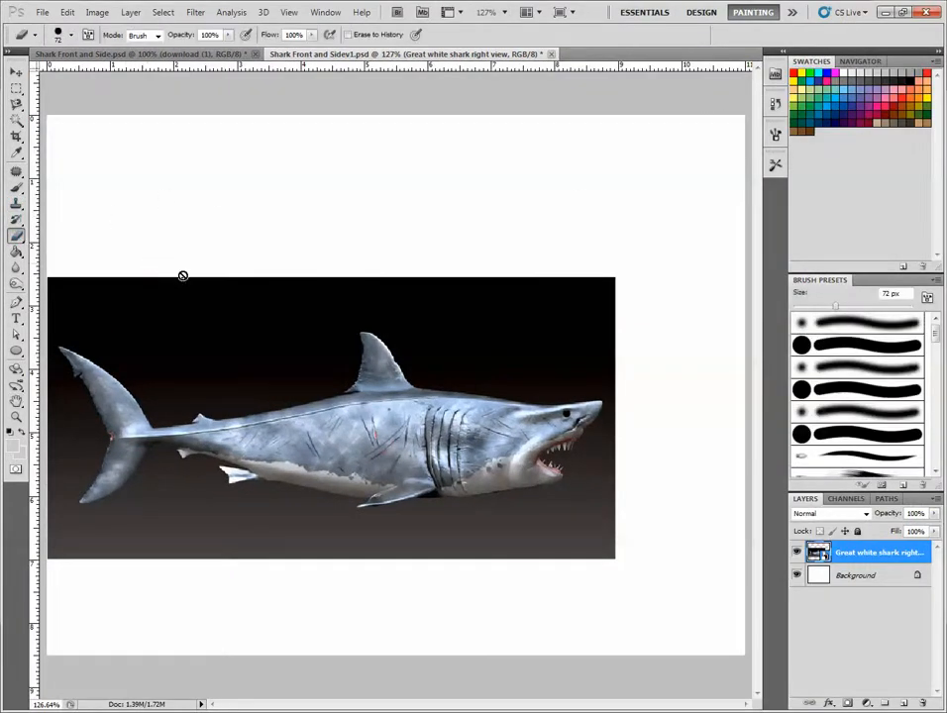
pyautogui.rightClick(862, 562)
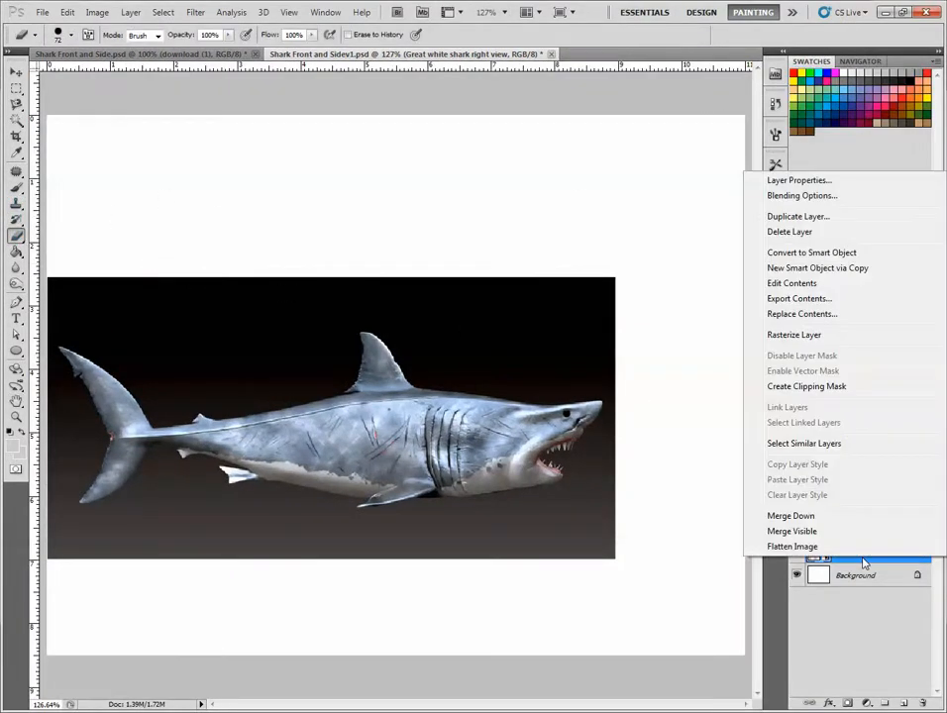
pyautogui.click(795, 336)
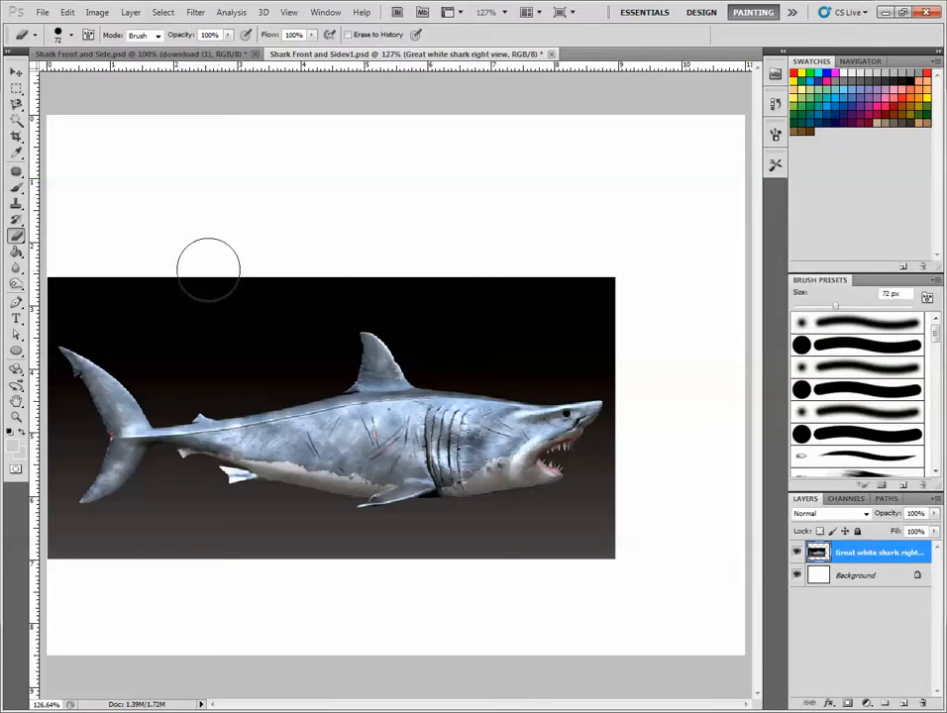
pyautogui.moveTo(190, 260)
pyautogui.mouseDown()
pyautogui.moveTo(234, 275)
pyautogui.moveTo(289, 261)
pyautogui.mouseUp()
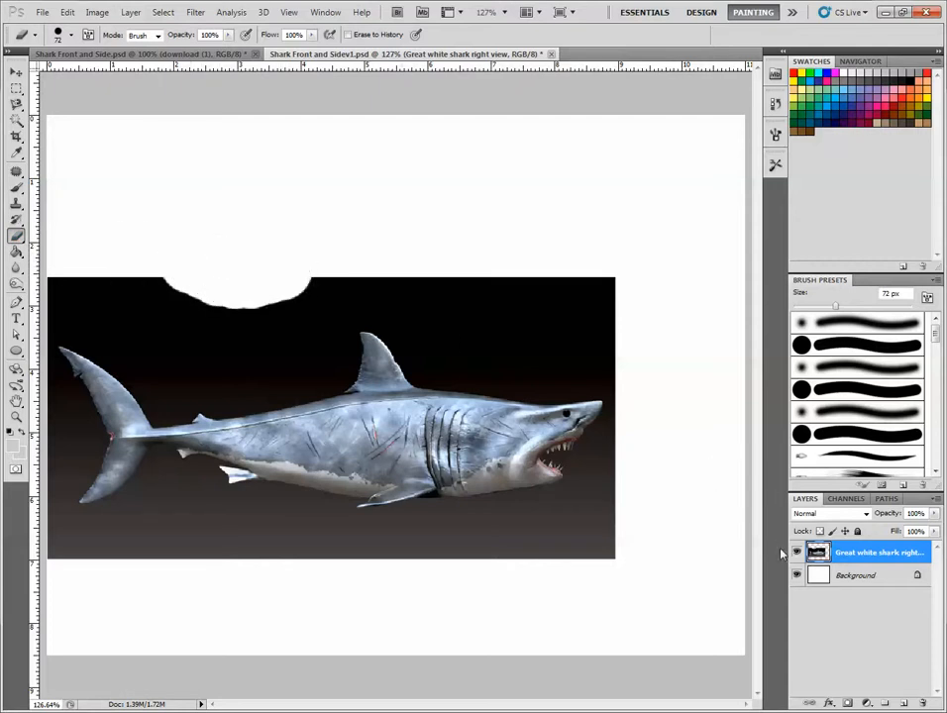
# Step: Paint a small light gray patch on the shark layer just below the erased area with the 17 px Brush
pyautogui.click(797, 577)
pyautogui.click(798, 577)
pyautogui.click(15, 185)
pyautogui.moveTo(243, 318)
pyautogui.mouseDown()
pyautogui.moveTo(282, 318)
pyautogui.moveTo(263, 330)
pyautogui.mouseUp()
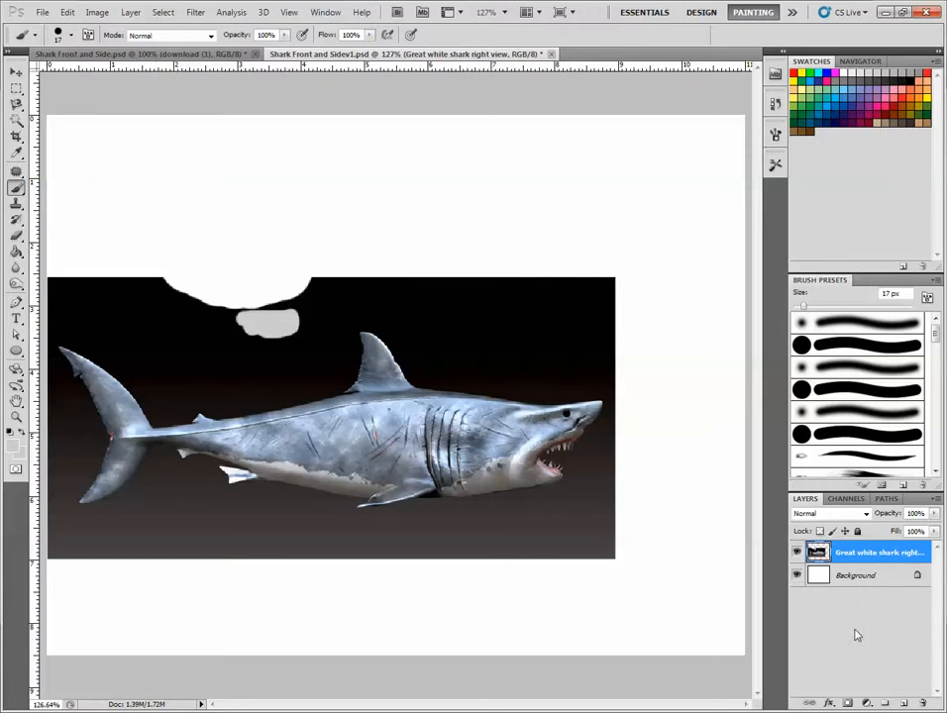
# Step: Add a layer mask to the great white shark layer and paint it black over the upper background and across the shark's body
pyautogui.click(847, 703)
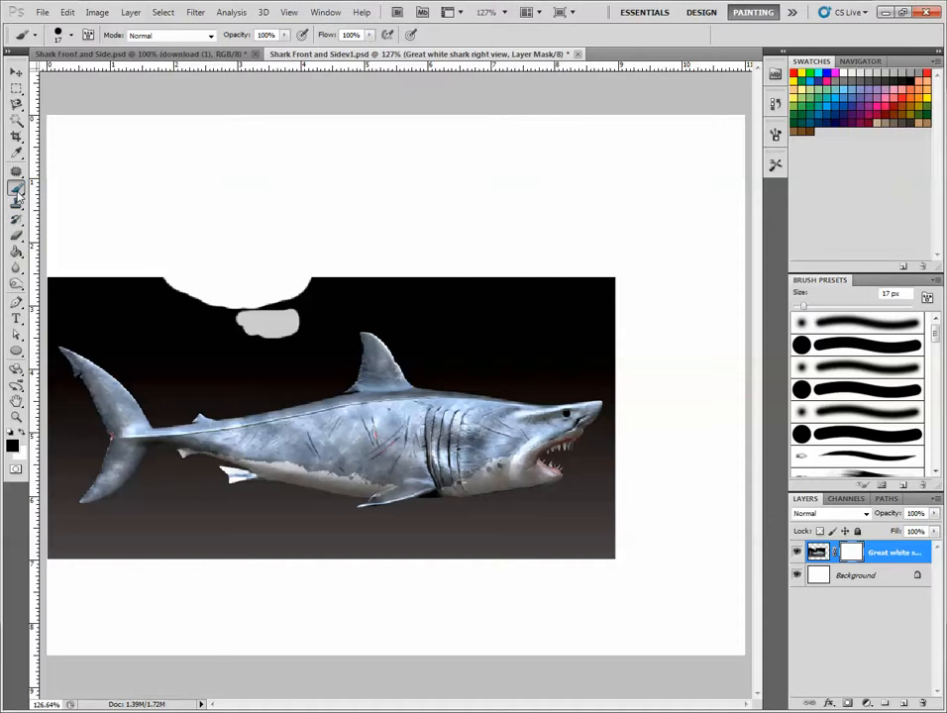
pyautogui.moveTo(209, 334)
pyautogui.mouseDown()
pyautogui.moveTo(259, 336)
pyautogui.moveTo(189, 323)
pyautogui.moveTo(186, 345)
pyautogui.moveTo(169, 321)
pyautogui.moveTo(216, 319)
pyautogui.moveTo(215, 345)
pyautogui.moveTo(323, 327)
pyautogui.moveTo(329, 311)
pyautogui.moveTo(318, 344)
pyautogui.moveTo(277, 341)
pyautogui.moveTo(298, 279)
pyautogui.moveTo(332, 286)
pyautogui.moveTo(300, 296)
pyautogui.mouseUp()
pyautogui.moveTo(247, 365)
pyautogui.mouseDown()
pyautogui.moveTo(298, 407)
pyautogui.moveTo(326, 504)
pyautogui.mouseUp()
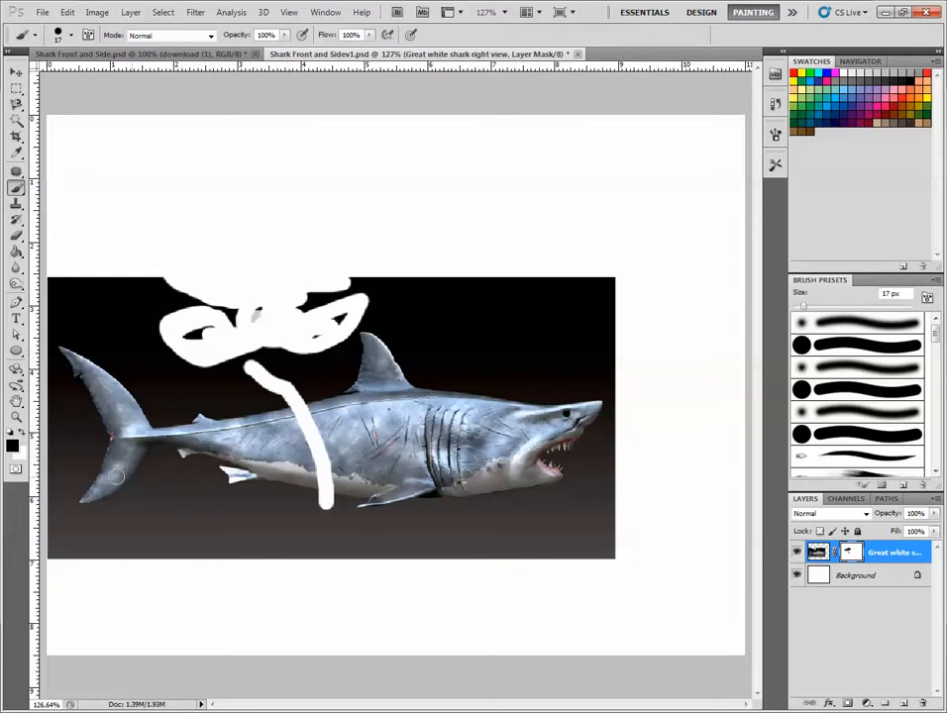
# Step: Paint the mask white to restore the shark's body, and paint it black to hide a background patch above the front of the shark
pyautogui.click(21, 439)
pyautogui.moveTo(309, 448)
pyautogui.mouseDown()
pyautogui.moveTo(337, 485)
pyautogui.moveTo(322, 480)
pyautogui.moveTo(308, 440)
pyautogui.moveTo(291, 414)
pyautogui.mouseUp()
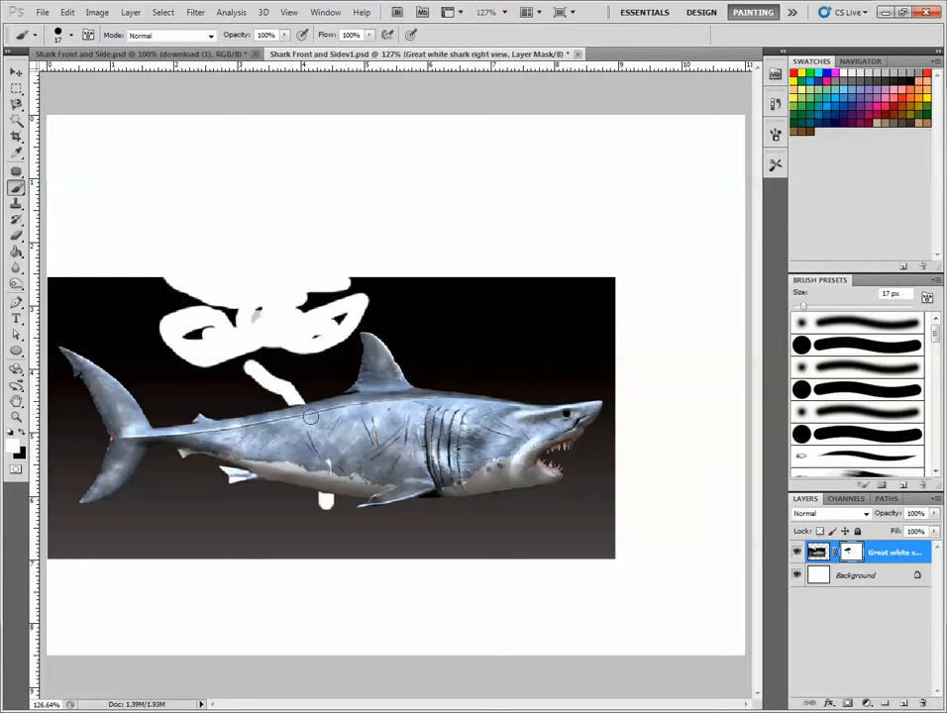
pyautogui.click(22, 437)
pyautogui.moveTo(416, 313)
pyautogui.mouseDown()
pyautogui.moveTo(487, 310)
pyautogui.moveTo(520, 325)
pyautogui.mouseUp()
# Step: Delete the shark layer's mask without applying it, and undo the deletion
pyautogui.moveTo(844, 559); pyautogui.dragTo(927, 703)
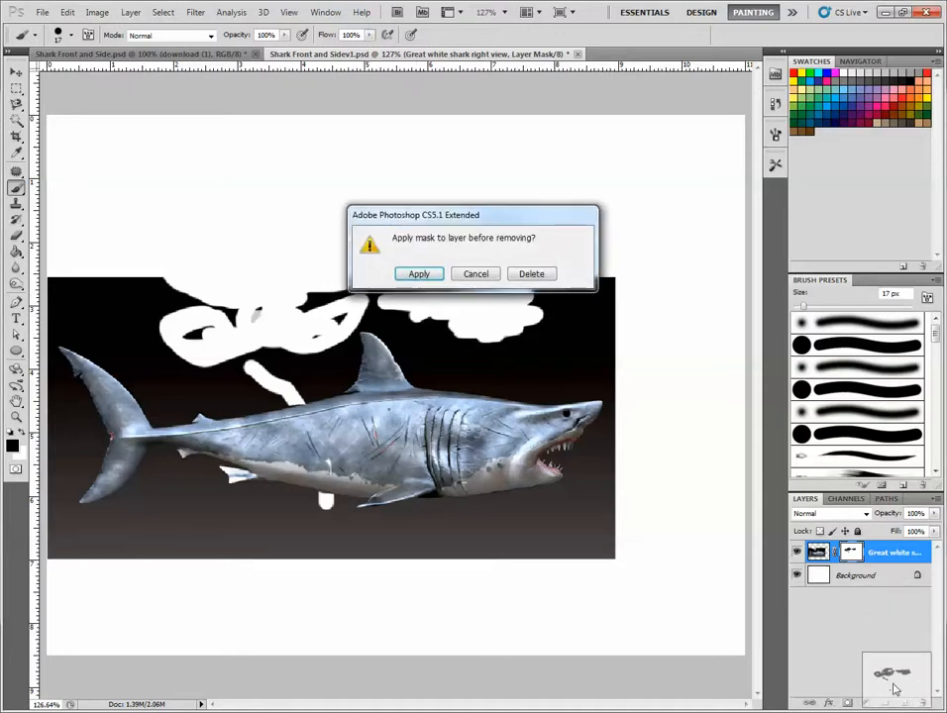
pyautogui.click(530, 275)
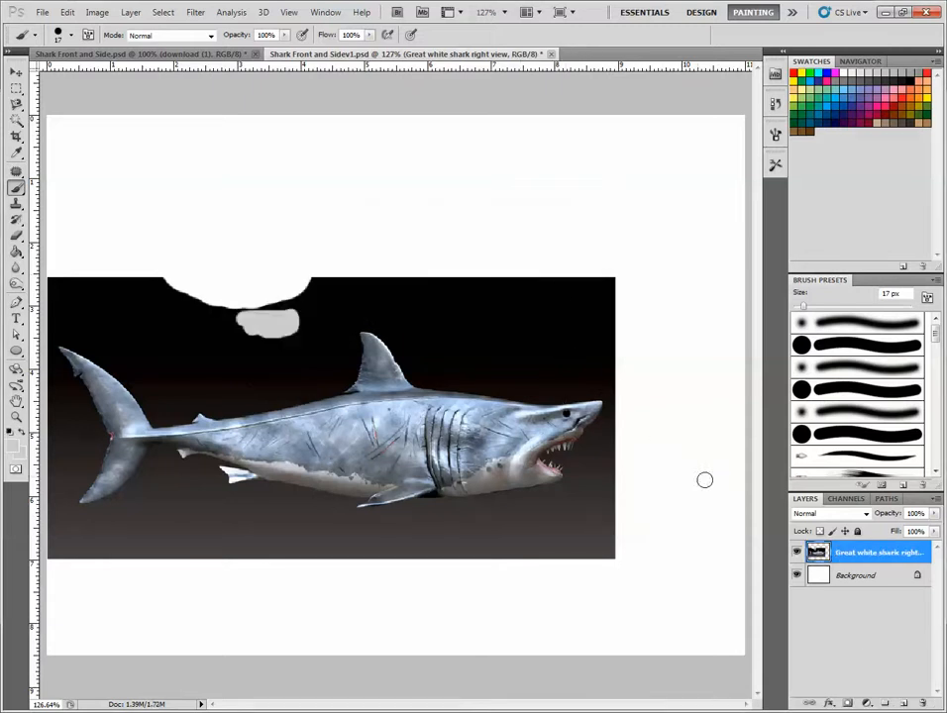
pyautogui.click(66, 11)
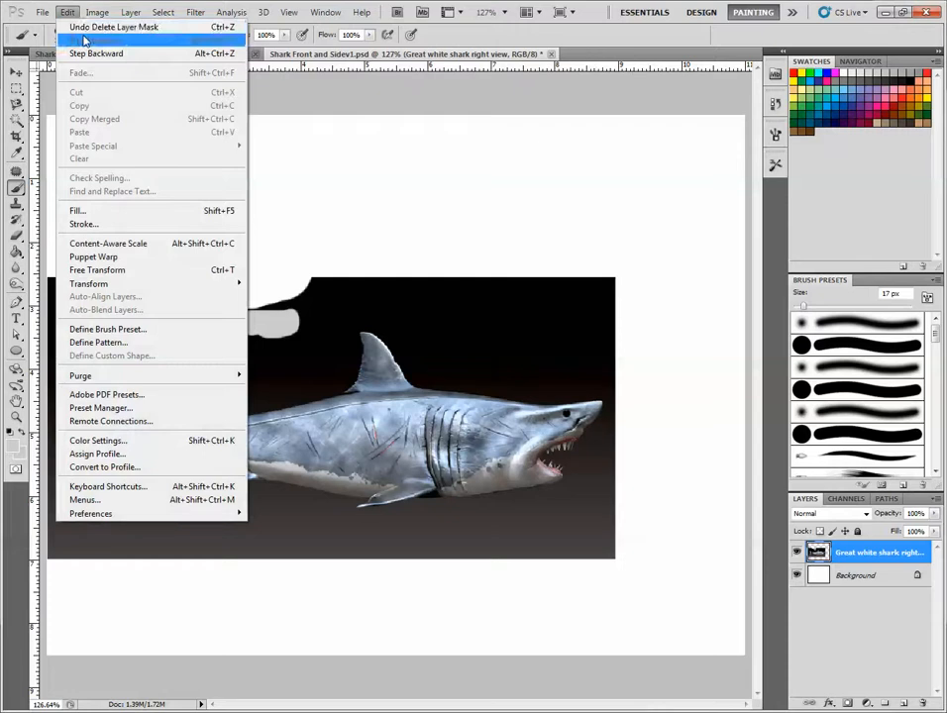
pyautogui.click(85, 31)
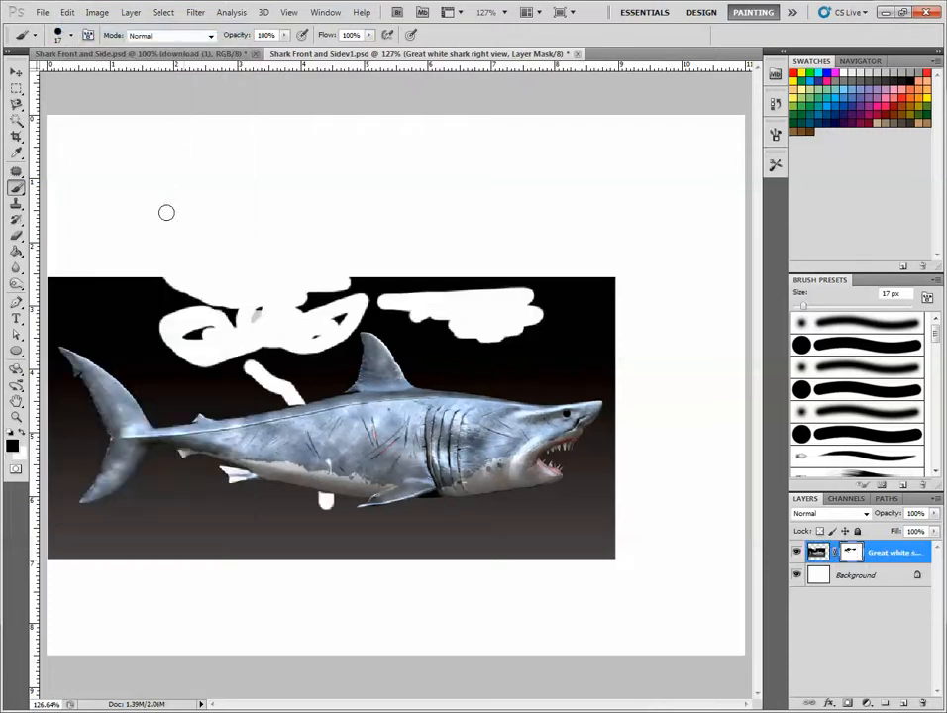
# Step: Select the dark background above the shark and around its upper tail fin with the Magic Wand at tolerance 10
pyautogui.click(16, 119)
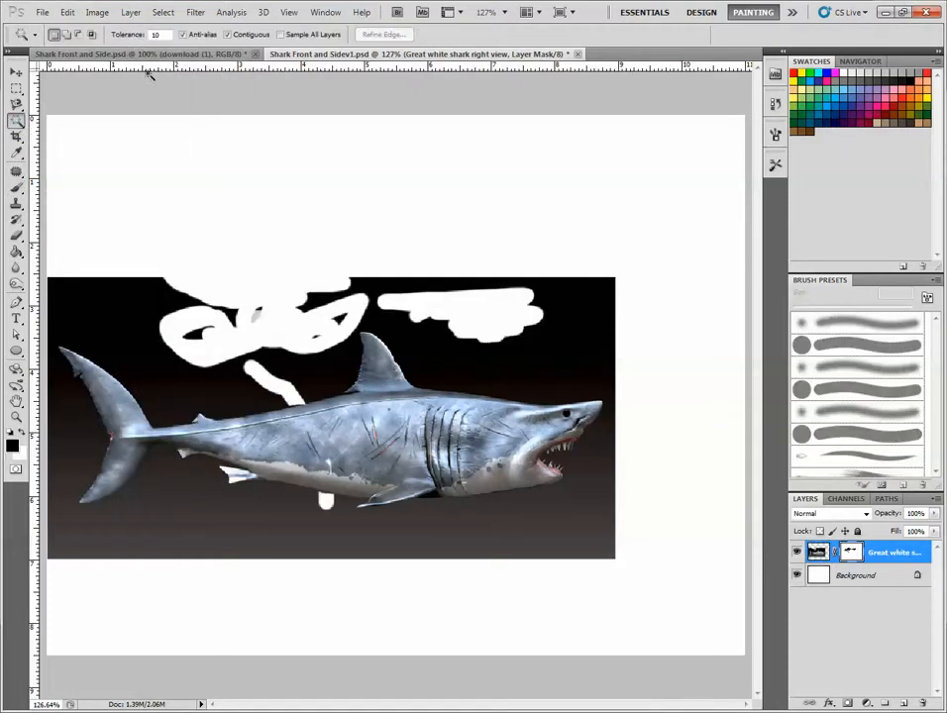
pyautogui.click(74, 297)
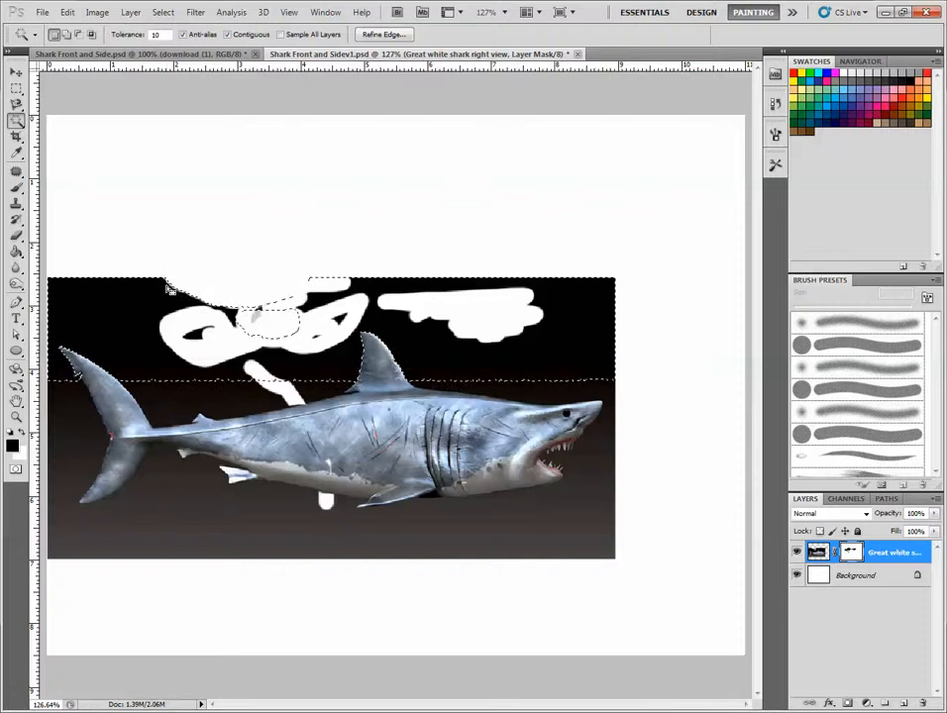
pyautogui.keyDown('shift'); pyautogui.click(70, 421); pyautogui.keyUp('shift')
pyautogui.keyDown('shift'); pyautogui.click(66, 394); pyautogui.keyUp('shift')
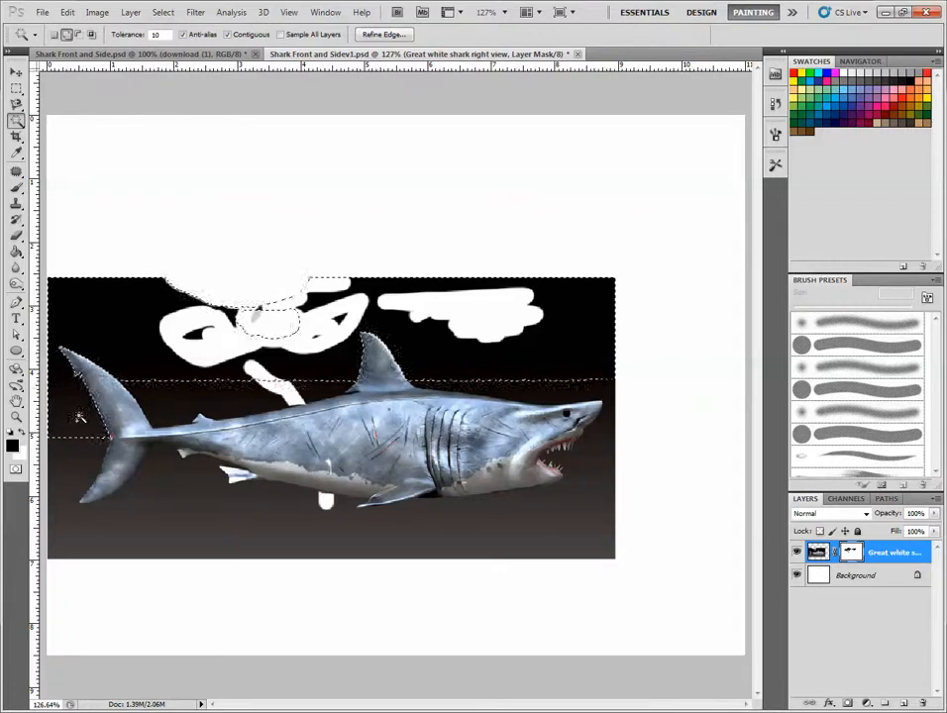
pyautogui.keyDown('shift'); pyautogui.click(194, 391); pyautogui.keyUp('shift')
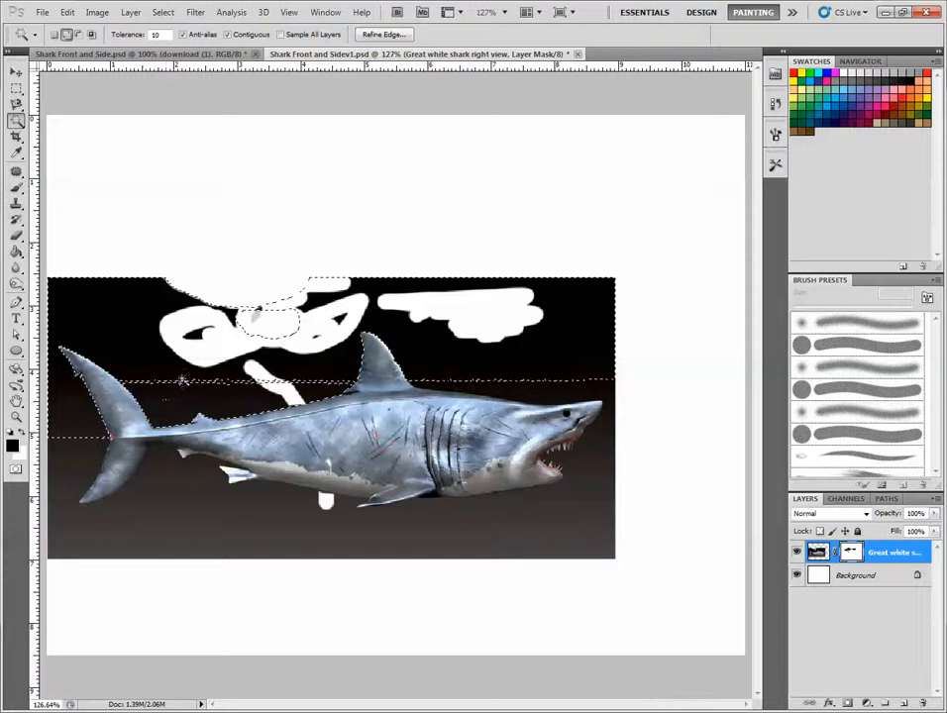
# Step: Set the Brush size to 99 px and paint the mask black across the selected background above the shark
pyautogui.click(15, 186)
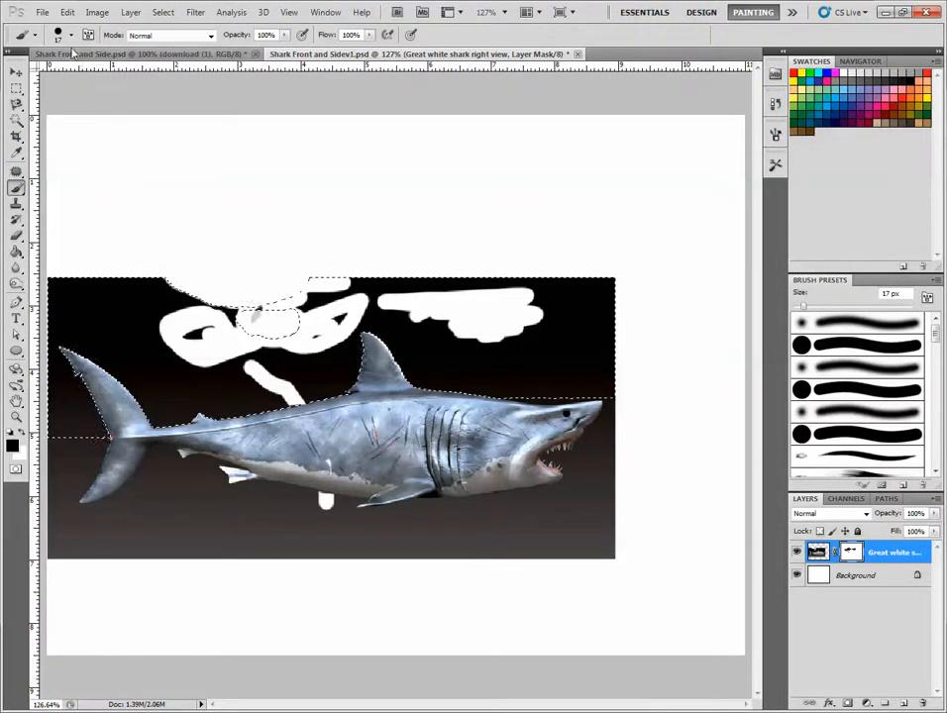
pyautogui.click(64, 34)
pyautogui.moveTo(46, 81); pyautogui.dragTo(61, 78)
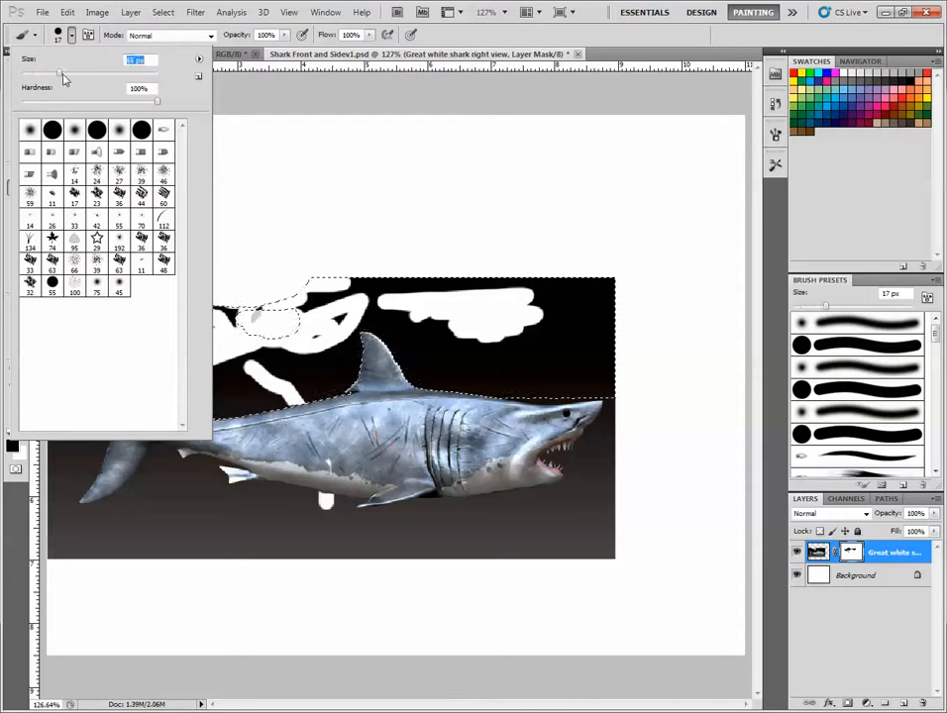
pyautogui.moveTo(65, 73); pyautogui.dragTo(89, 79)
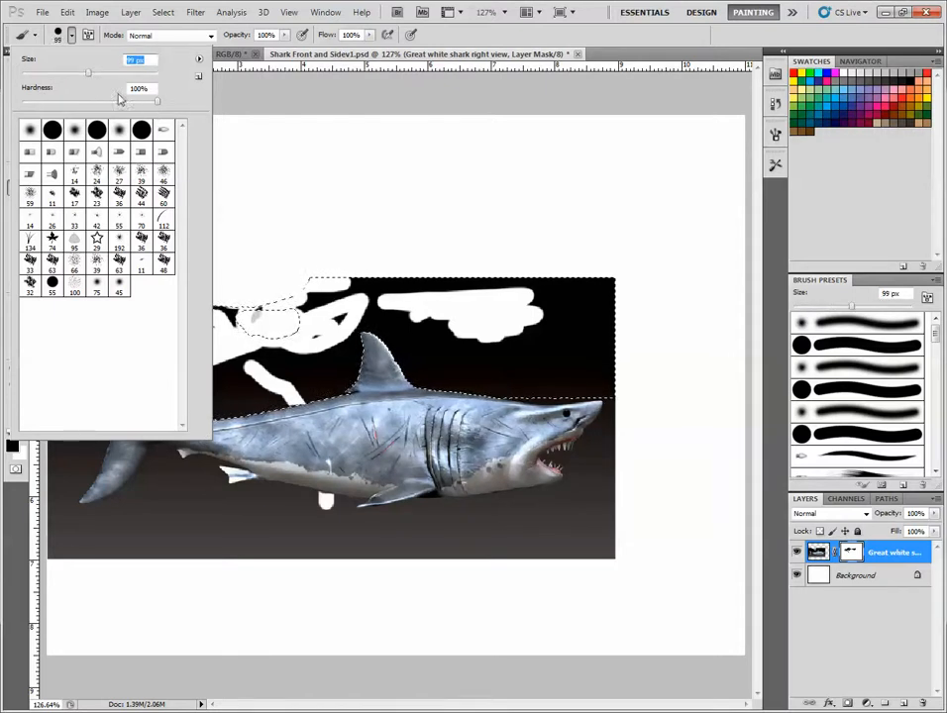
pyautogui.click(414, 323)
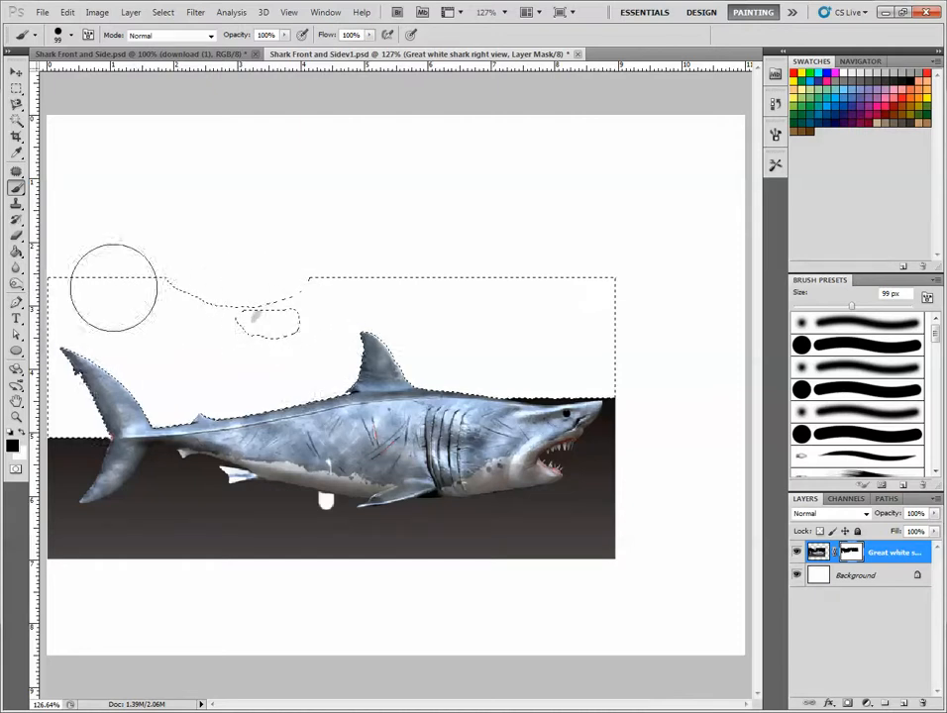
# Step: Add the background in front of and below the shark to the Magic Wand selection, and paint that area black on the mask
pyautogui.click(15, 120)
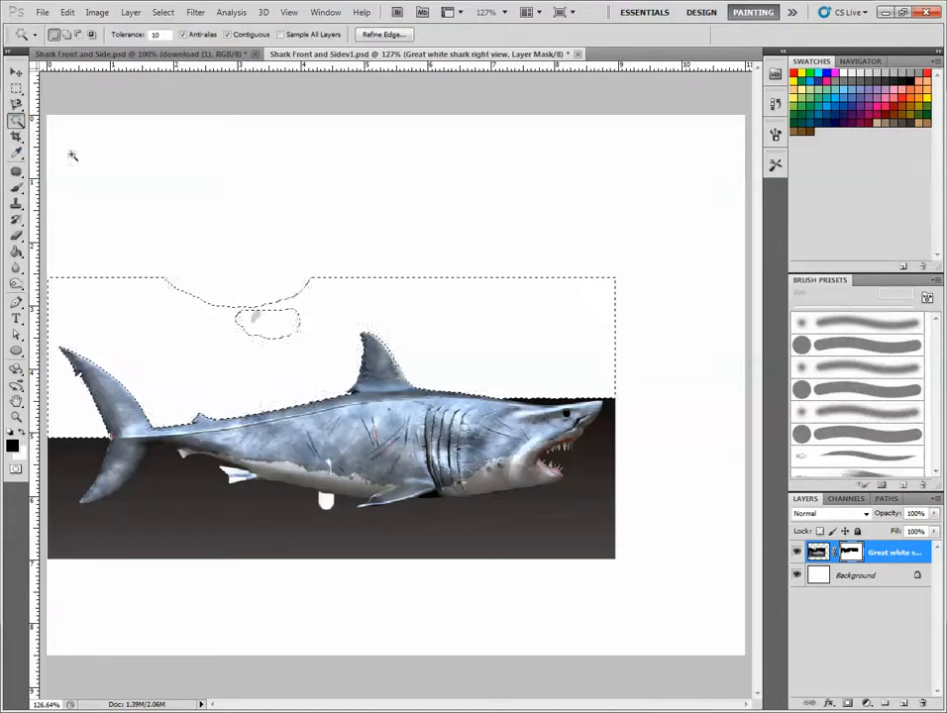
pyautogui.press('shift')
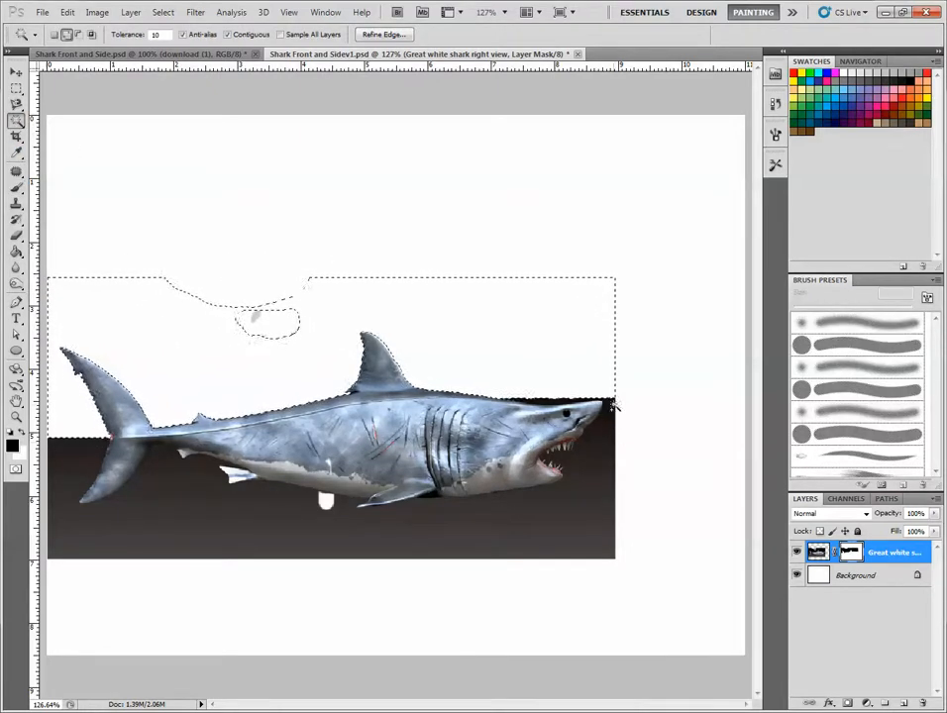
pyautogui.keyDown('shift'); pyautogui.click(564, 530); pyautogui.keyUp('shift')
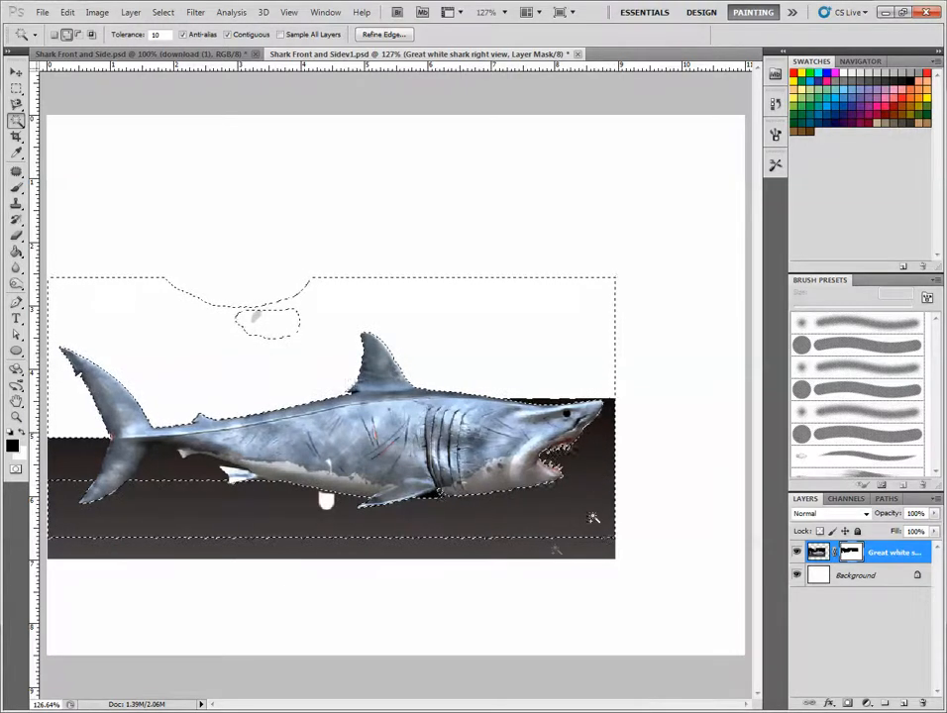
pyautogui.keyDown('shift'); pyautogui.click(555, 548); pyautogui.keyUp('shift')
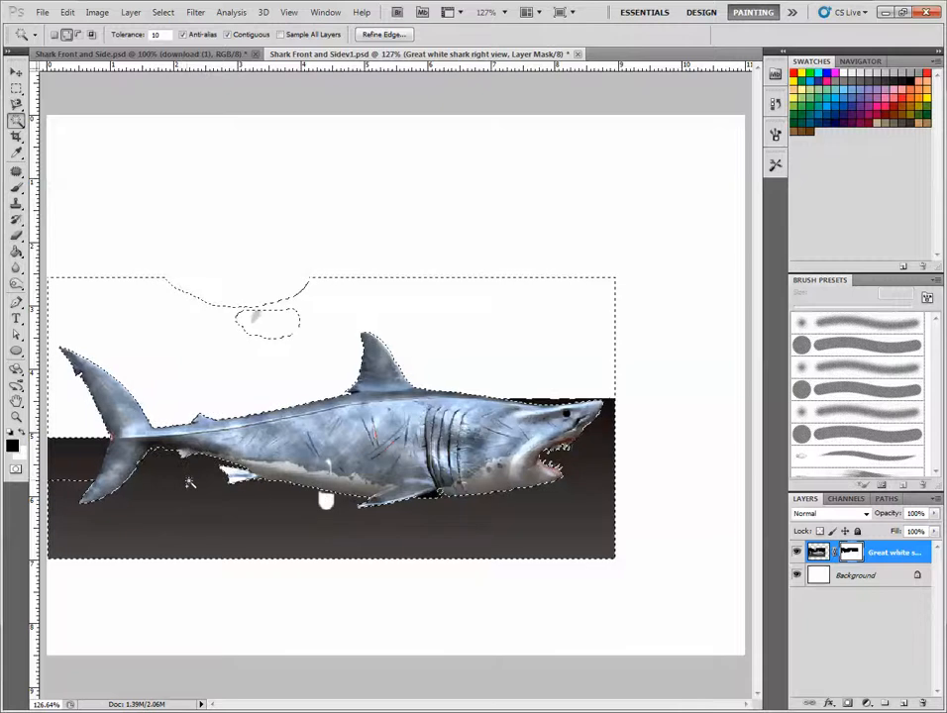
pyautogui.keyDown('shift'); pyautogui.click(75, 466); pyautogui.keyUp('shift')
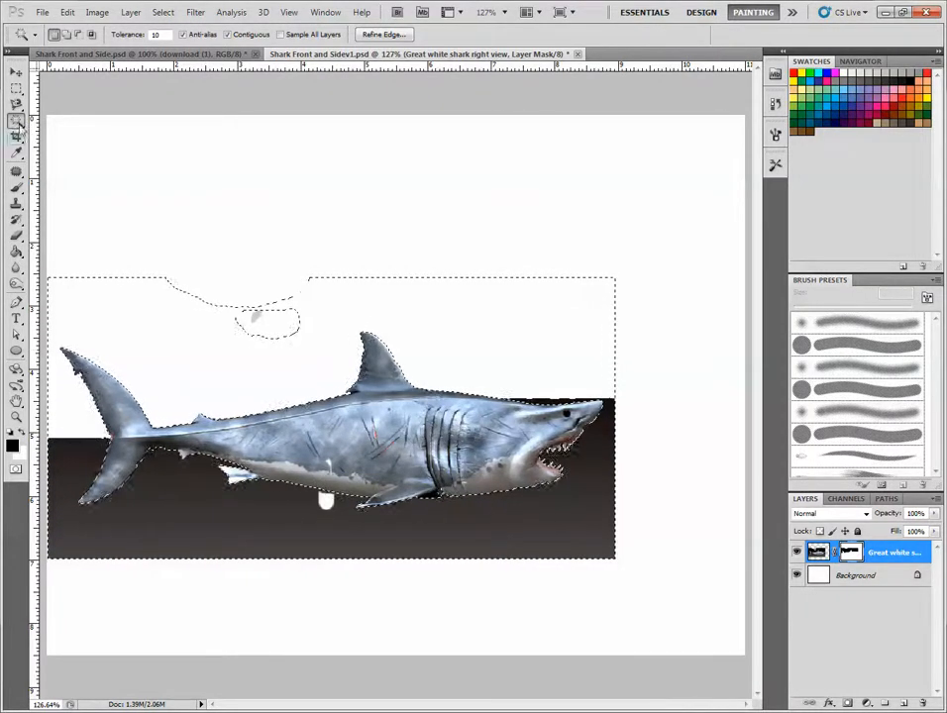
pyautogui.click(16, 186)
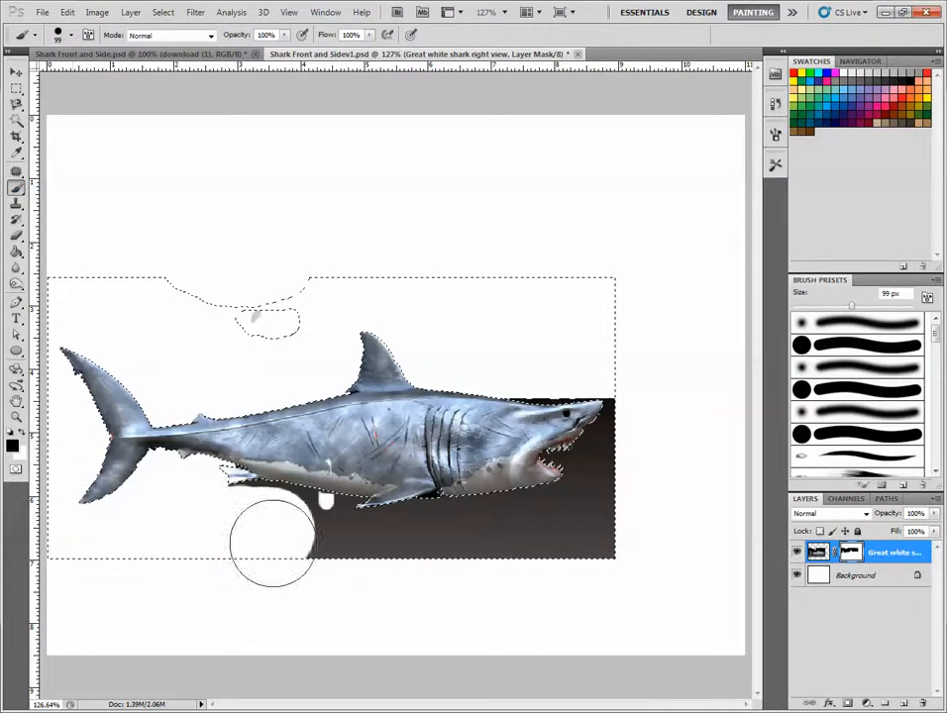
pyautogui.moveTo(525, 421)
pyautogui.mouseDown()
pyautogui.moveTo(470, 468)
pyautogui.moveTo(505, 506)
pyautogui.mouseUp()
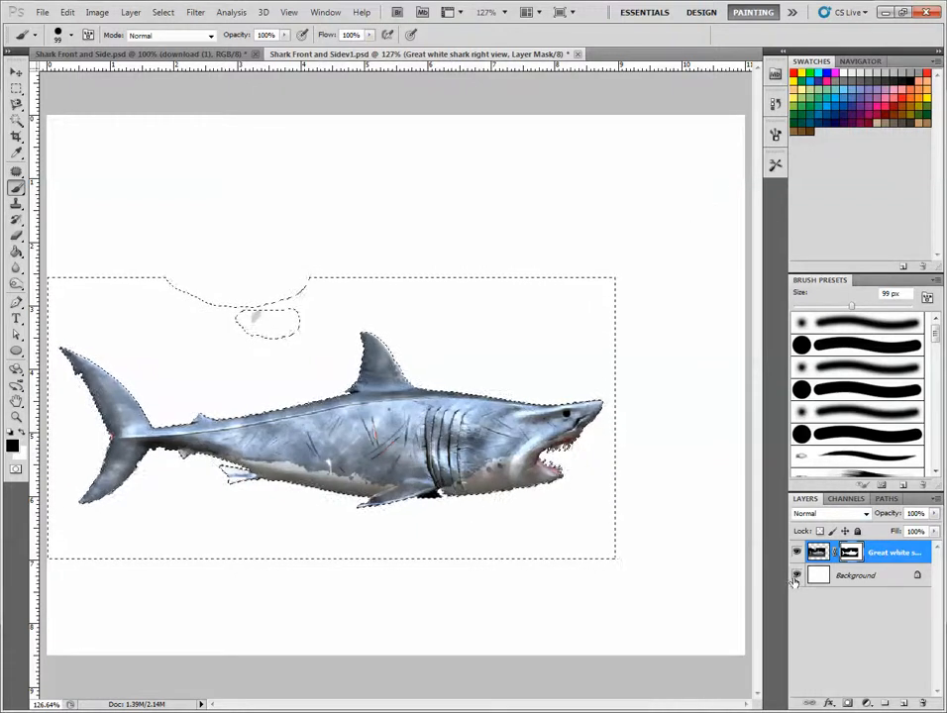
# Step: Hide the white Background layer to check the shark cutout against transparency, and deselect the selection
pyautogui.click(796, 576)
pyautogui.click(797, 577)
pyautogui.click(797, 576)
pyautogui.click(796, 577)
pyautogui.click(796, 577)
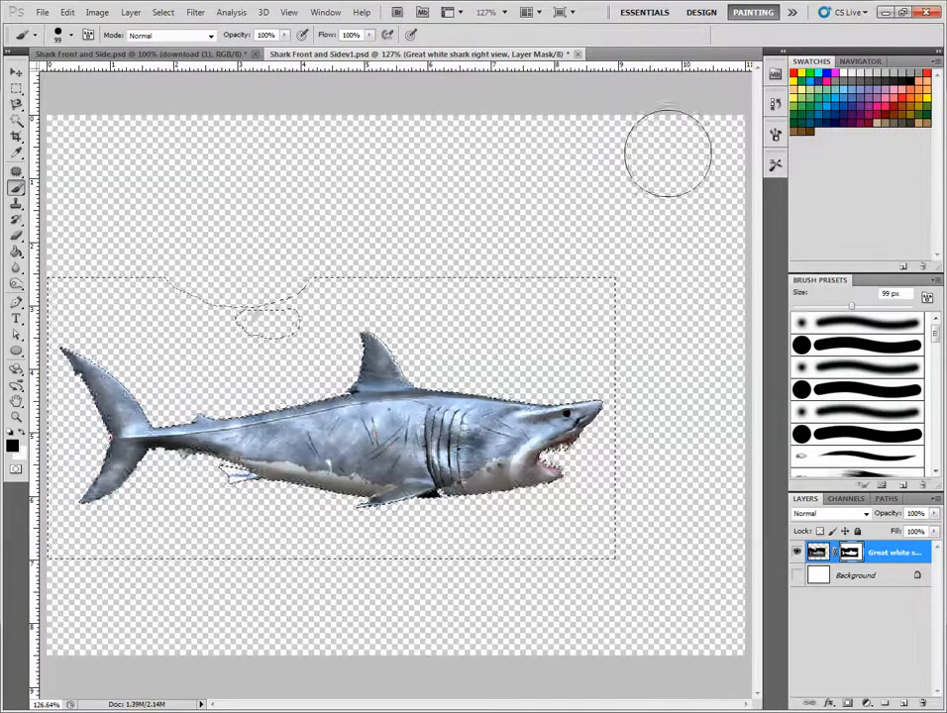
pyautogui.click(163, 12)
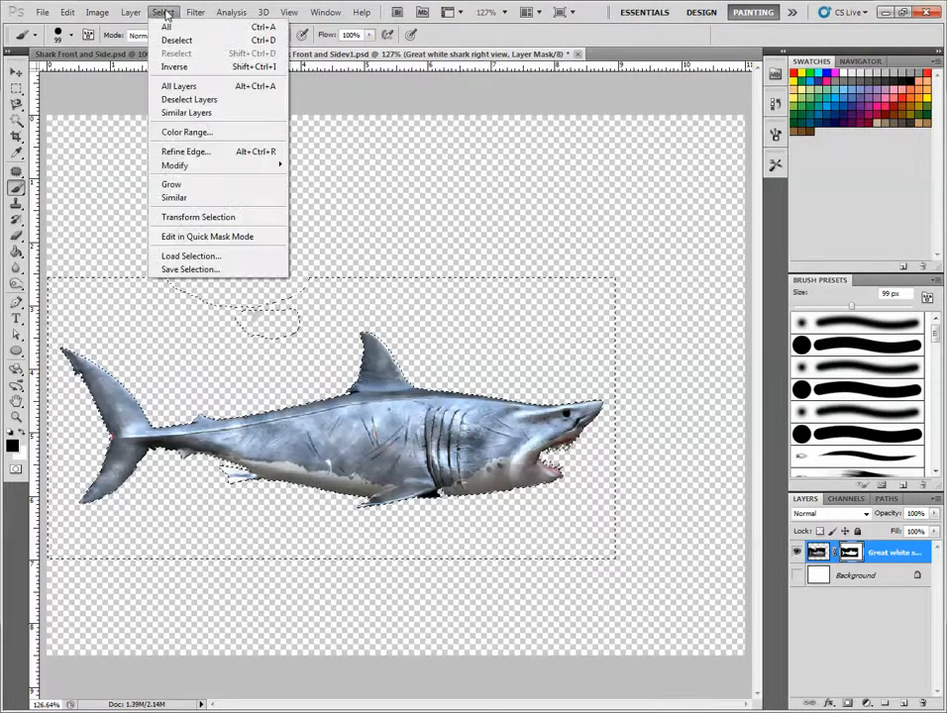
pyautogui.click(170, 38)
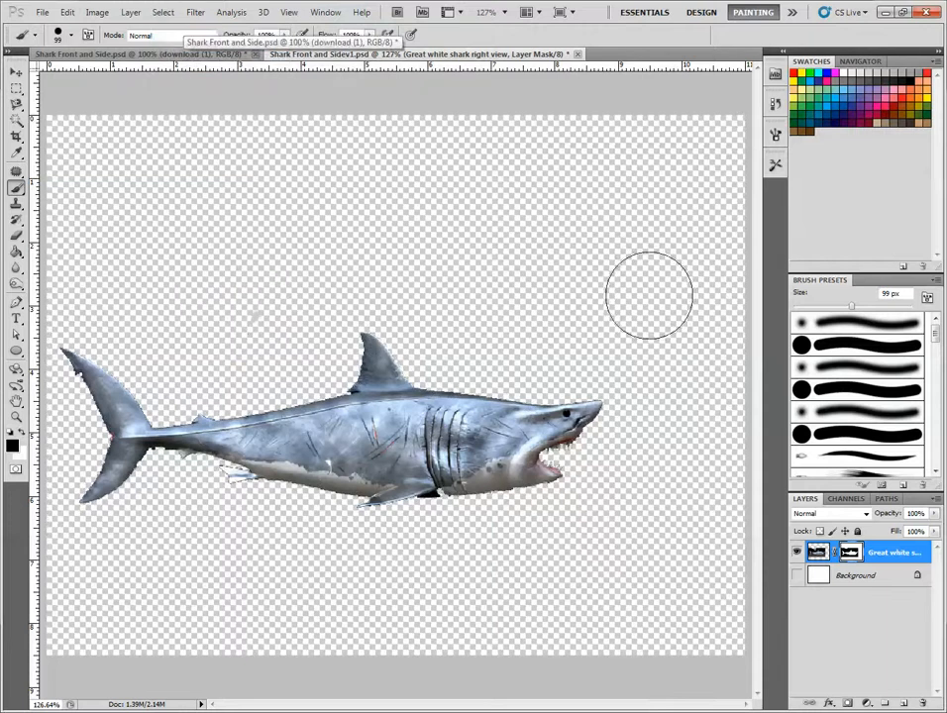
# Step: Place Shark-Front.gif from the assets folder into the document at its original size and position
pyautogui.click(43, 13)
pyautogui.click(58, 288)
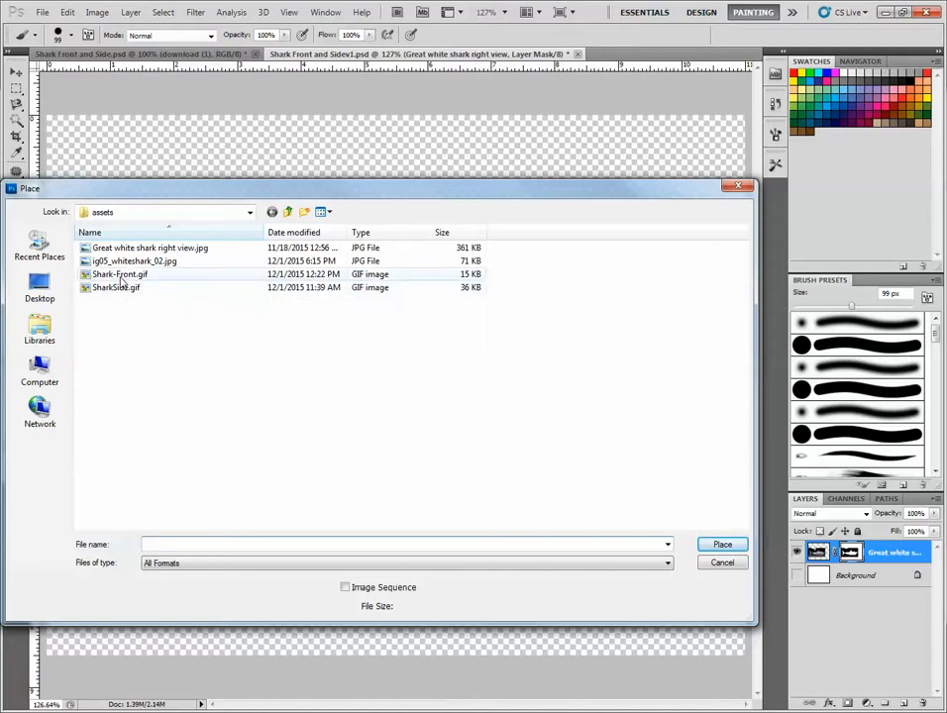
pyautogui.click(119, 277)
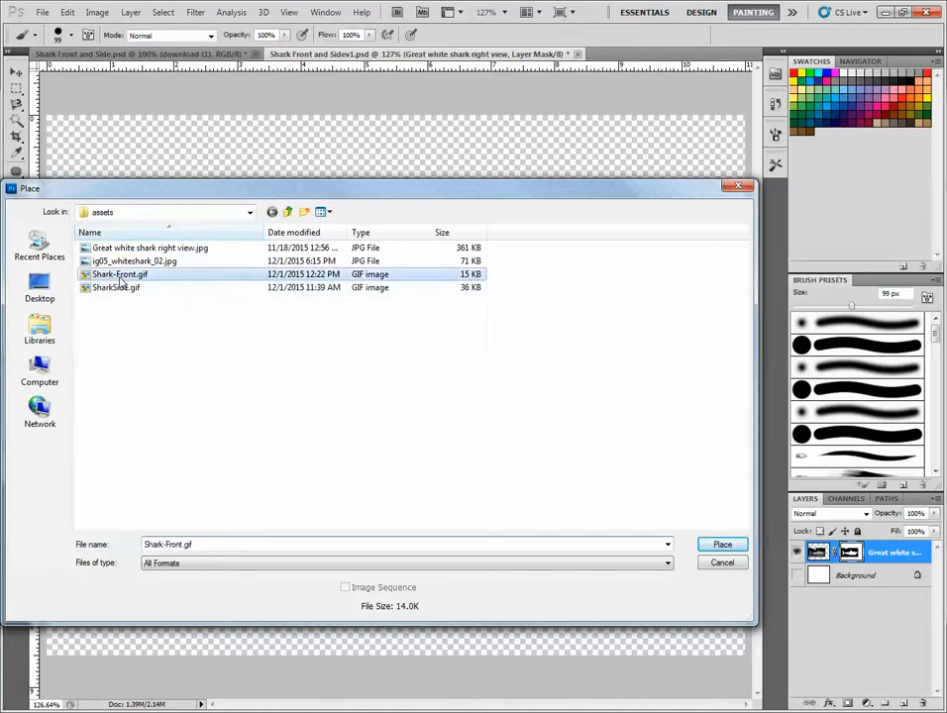
pyautogui.click(722, 544)
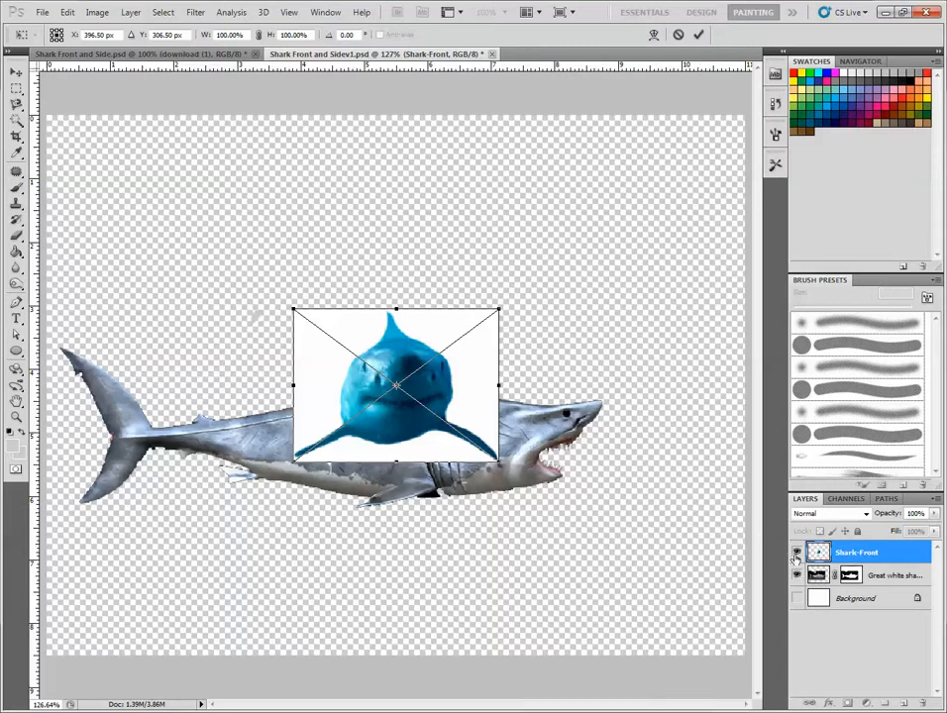
pyautogui.press('Return')
pyautogui.press('b')
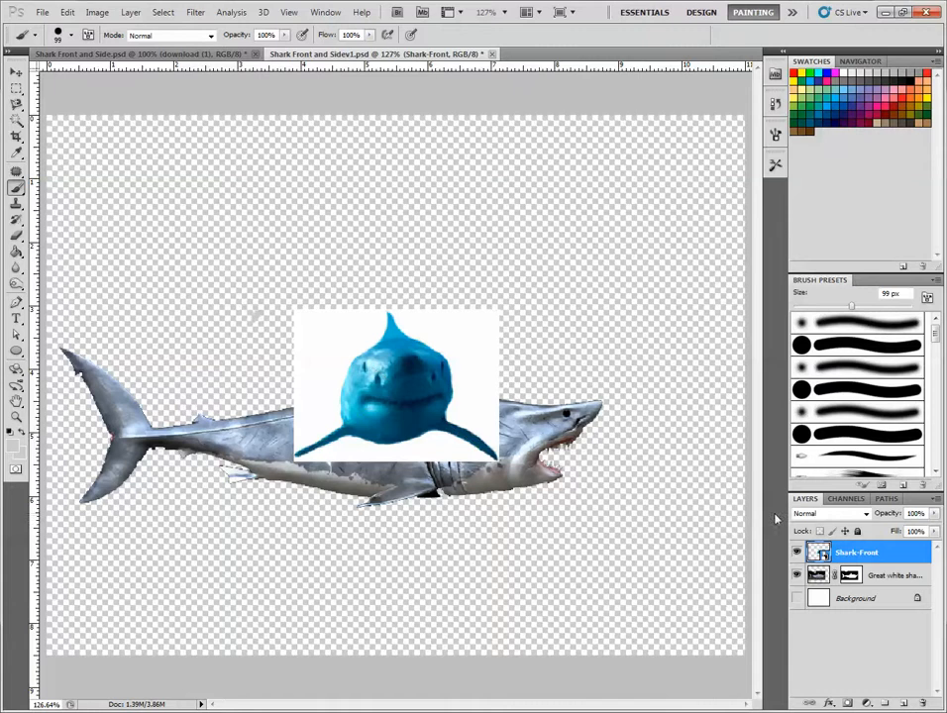
# Step: Toggle the visibility of the Shark-Front and great white shark layers to see each one separately, leaving both shown
pyautogui.click(796, 552)
pyautogui.click(797, 553)
pyautogui.click(799, 575)
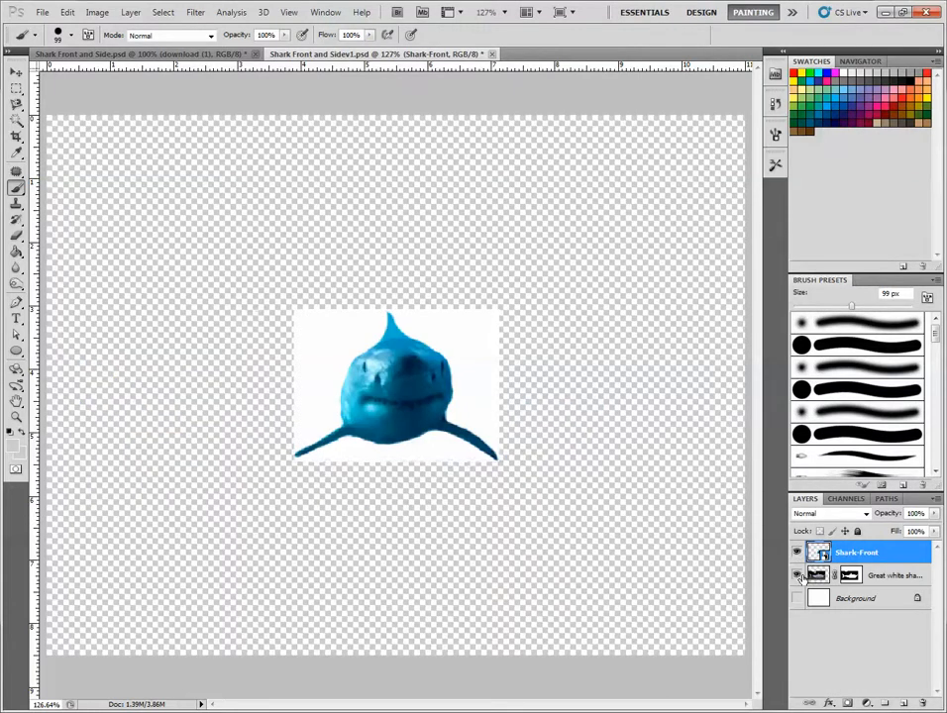
pyautogui.click(799, 576)
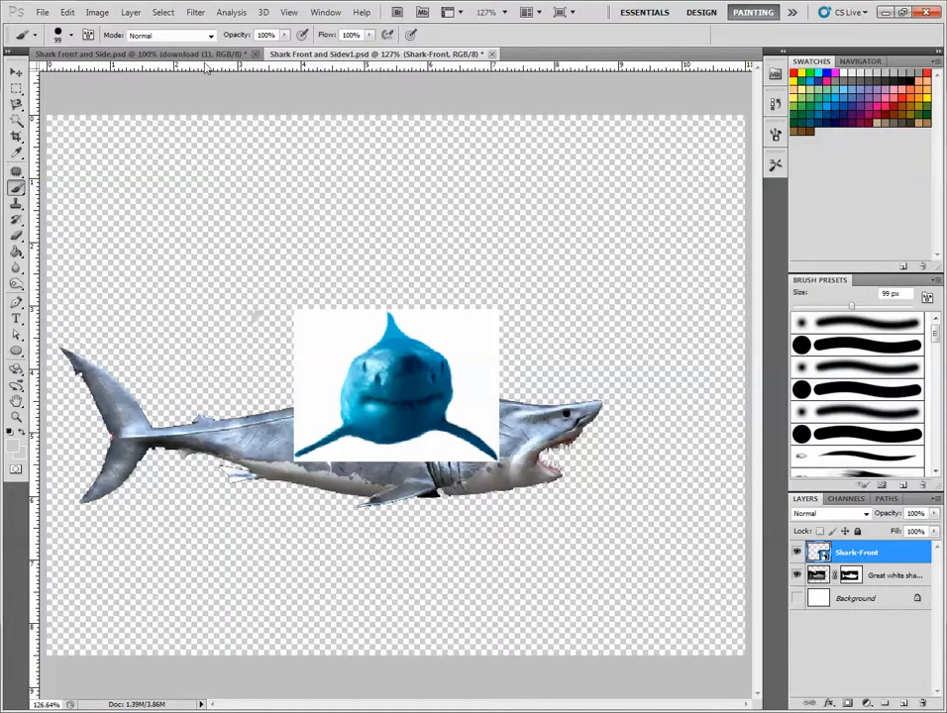
# Step: View the Shark Front and Side.psd document, and move the restored Photoshop window aside to show the presentation's background removal slide
pyautogui.click(144, 53)
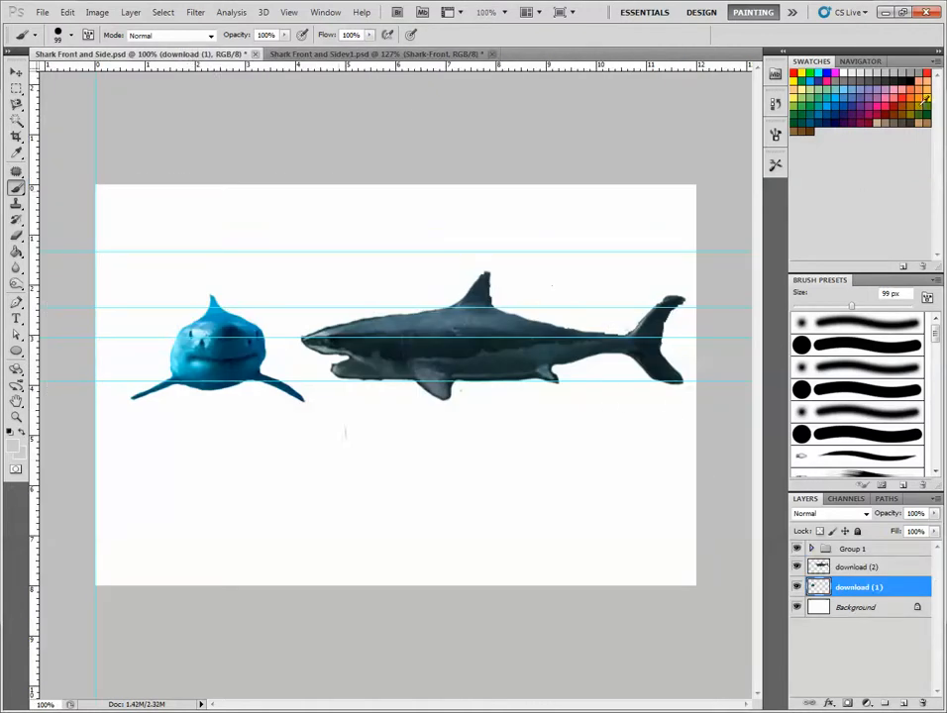
pyautogui.click(903, 12)
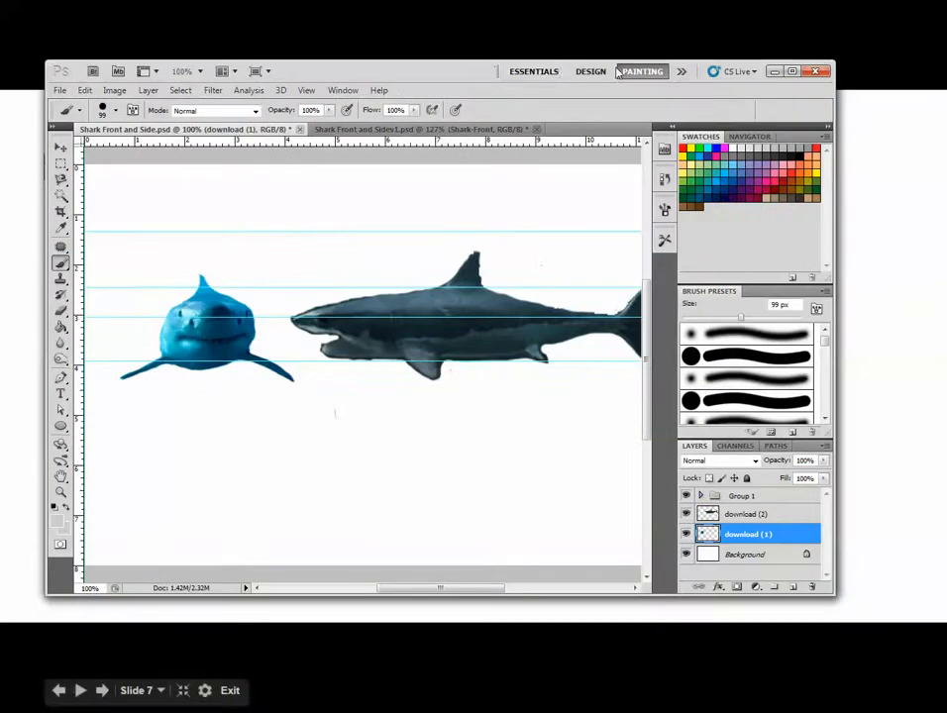
pyautogui.moveTo(456, 72); pyautogui.dragTo(946, 86)
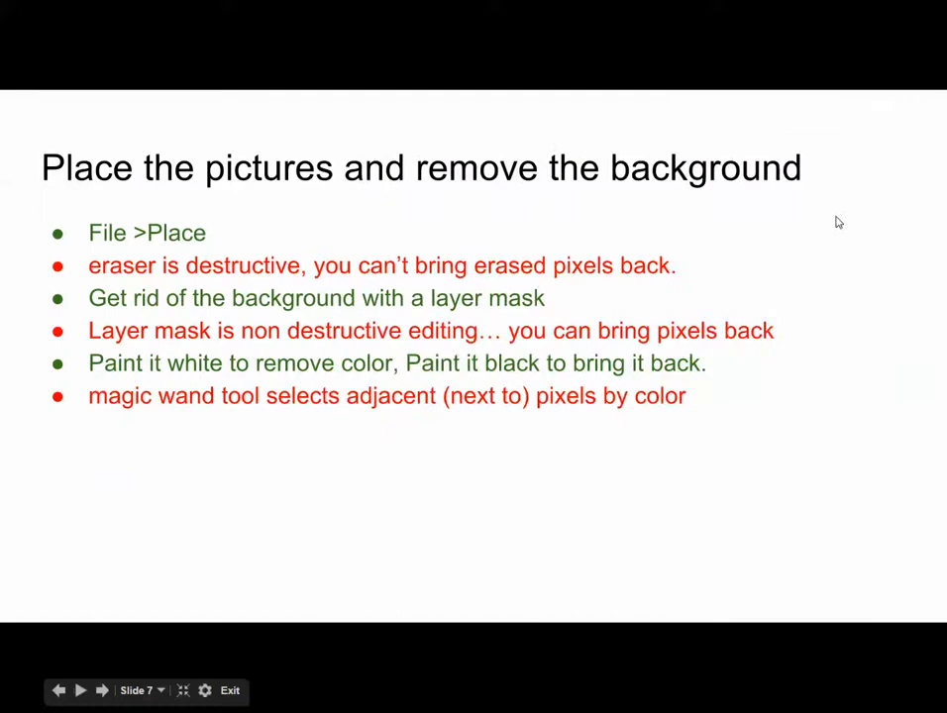
# Step: Advance the presentation to the Align the pictures slide, and bring the Photoshop window back at full size
pyautogui.click(217, 498)
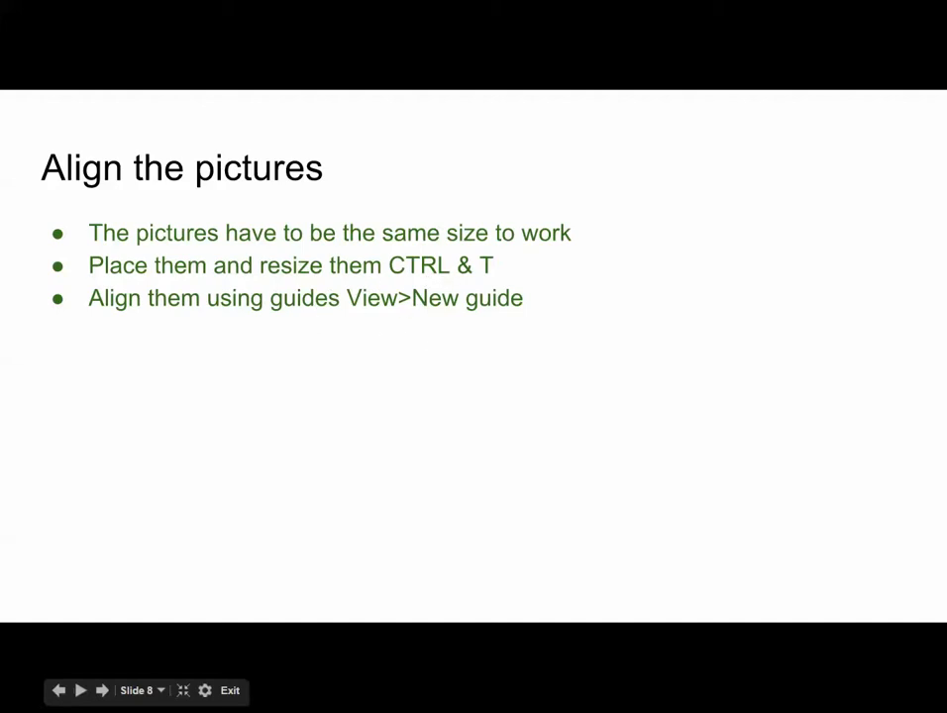
pyautogui.moveTo(946, 80); pyautogui.dragTo(391, 79)
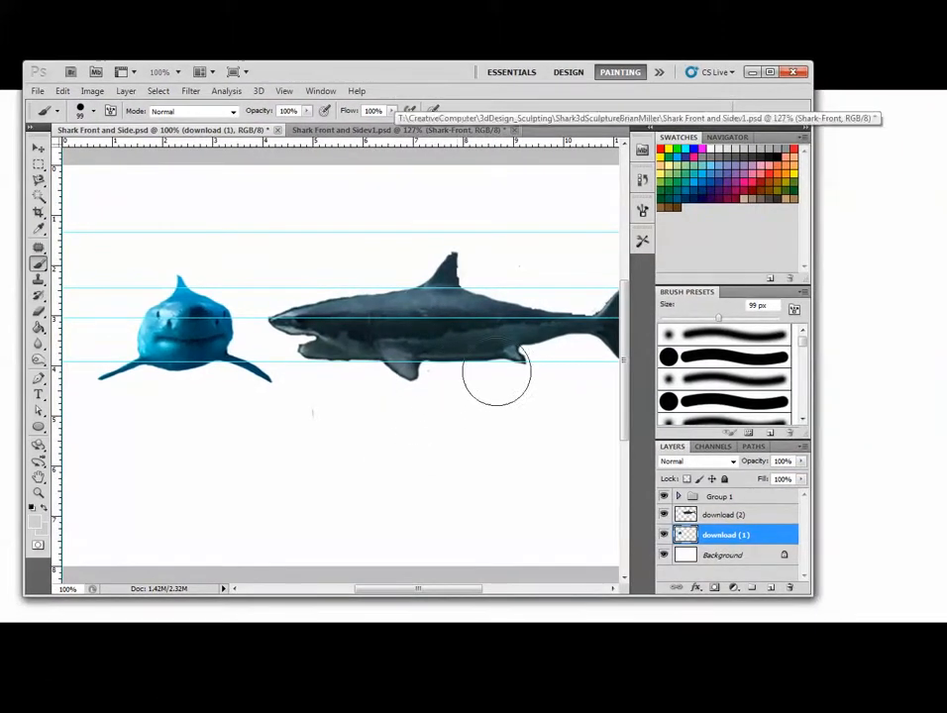
pyautogui.click(770, 71)
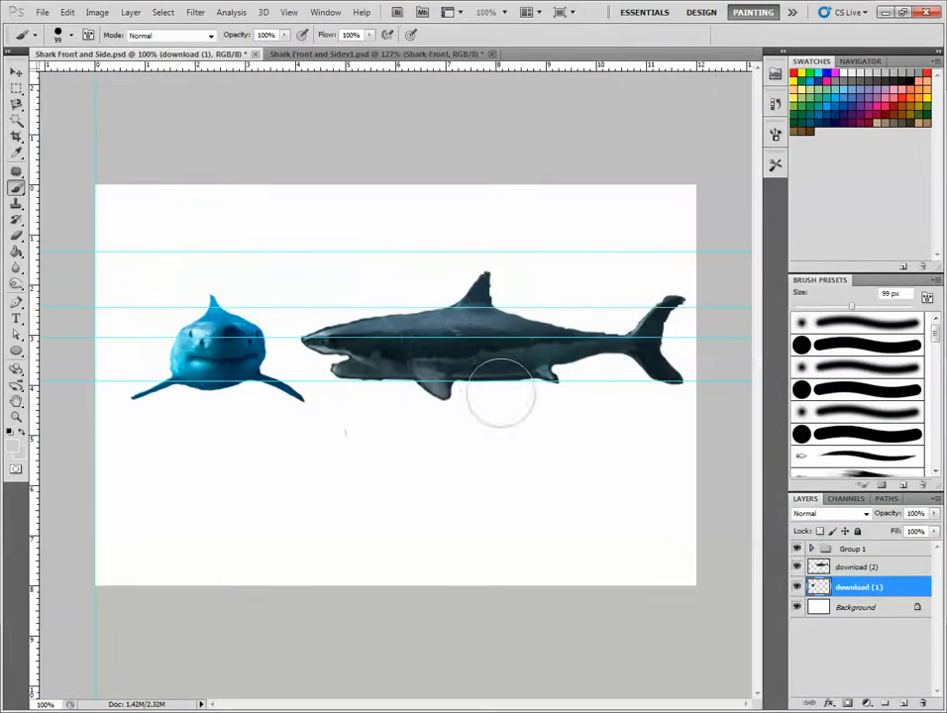
# Step: Toggle the visibility of the download (2) and download (1) layers to identify each shark, leaving both shown
pyautogui.click(796, 568)
pyautogui.click(796, 568)
pyautogui.click(797, 588)
pyautogui.click(797, 588)
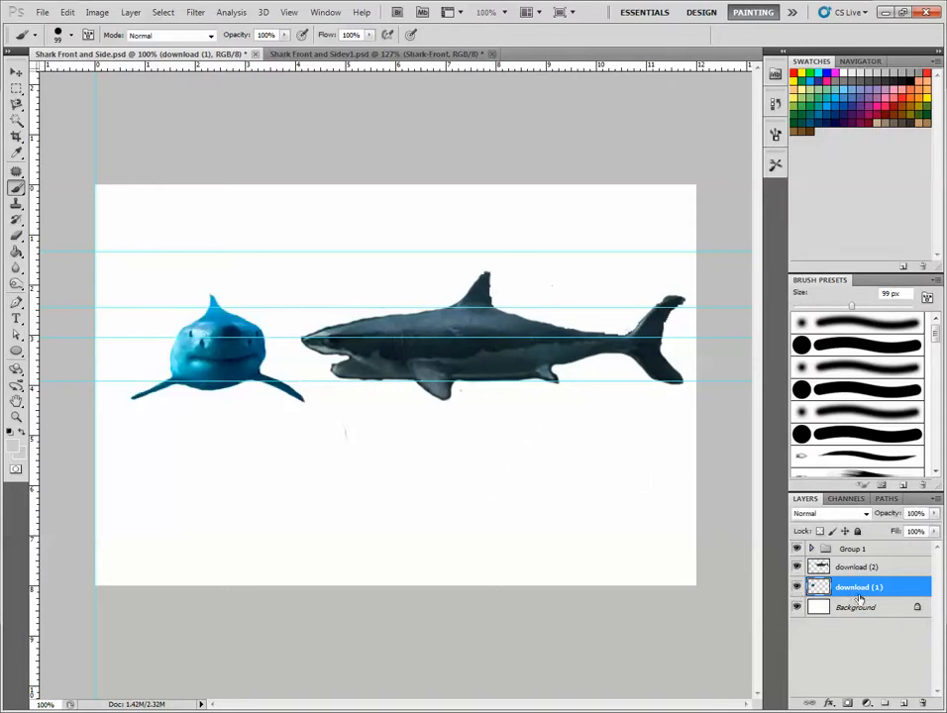
# Step: Try to scale the side-view shark on layer download (2) down proportionally to about 89%
pyautogui.click(844, 567)
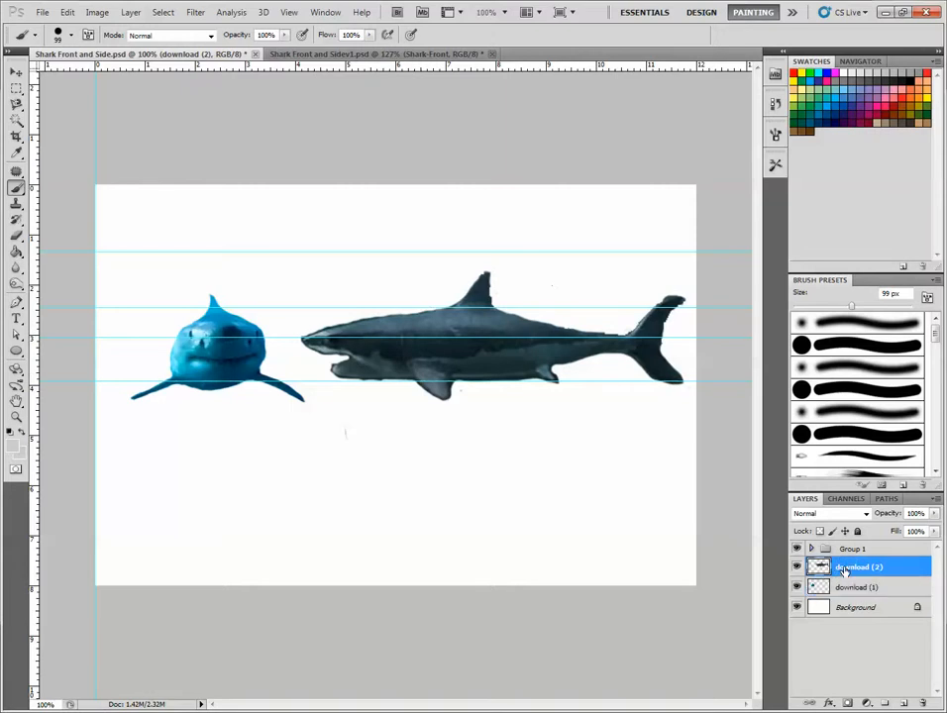
pyautogui.hotkey('ctrl', 't')
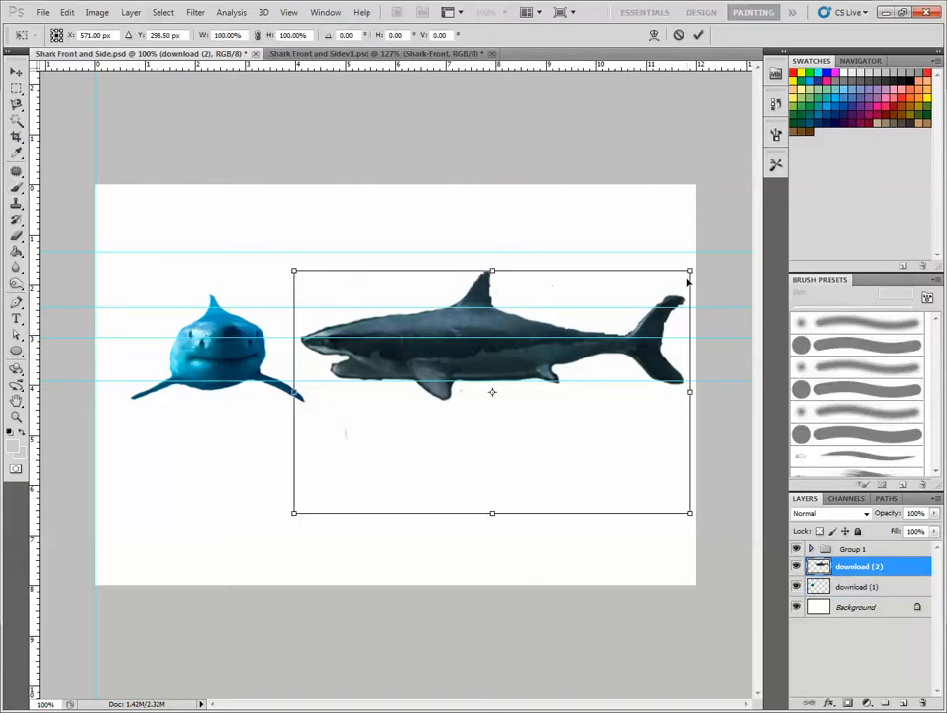
pyautogui.moveTo(691, 272); pyautogui.dragTo(628, 311)
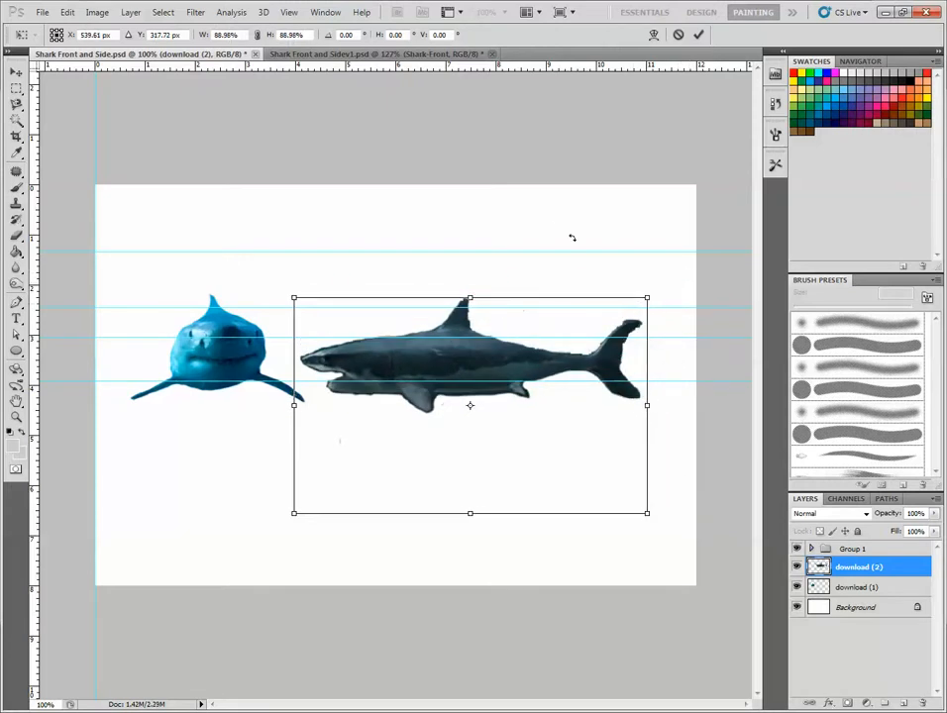
pyautogui.press('Return')
pyautogui.press('b')
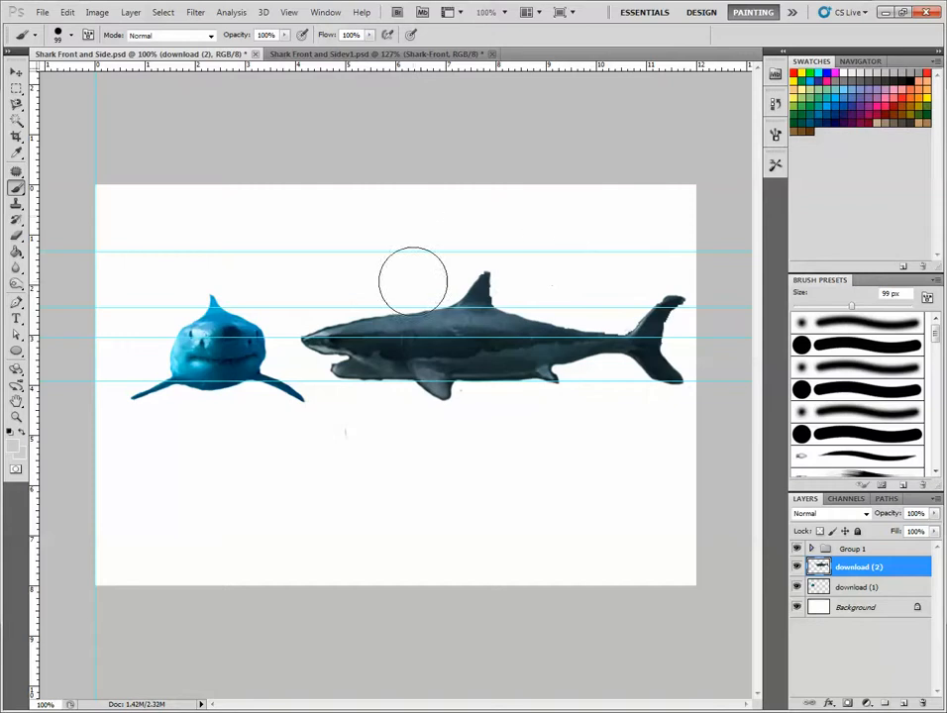
# Step: Add a horizontal guide at 0 in, and try to reposition it with the Move tool
pyautogui.click(289, 12)
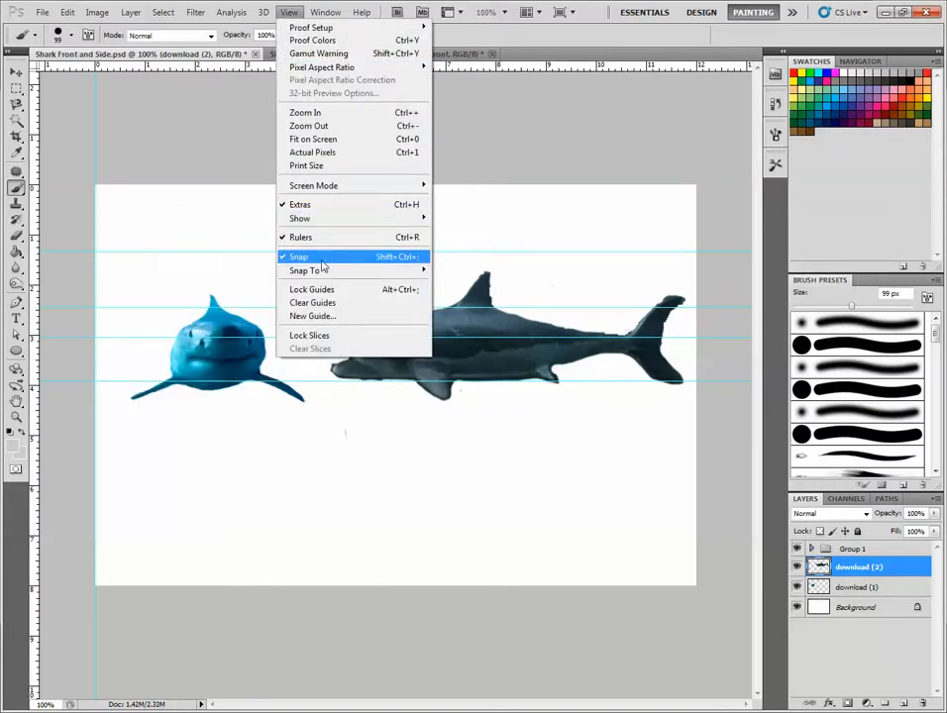
pyautogui.click(315, 316)
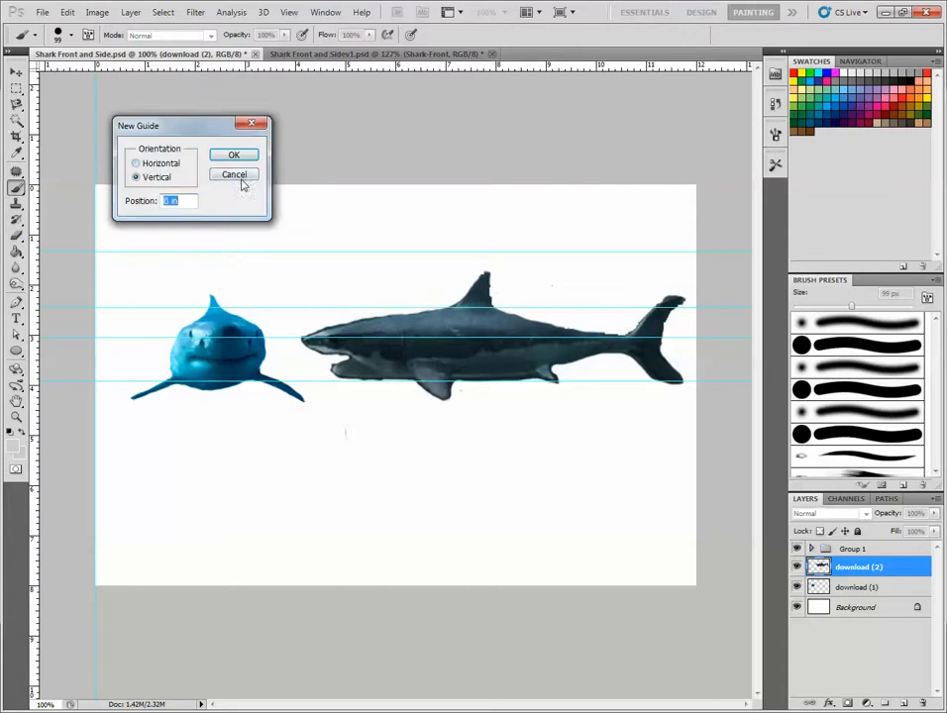
pyautogui.click(137, 164)
pyautogui.click(240, 157)
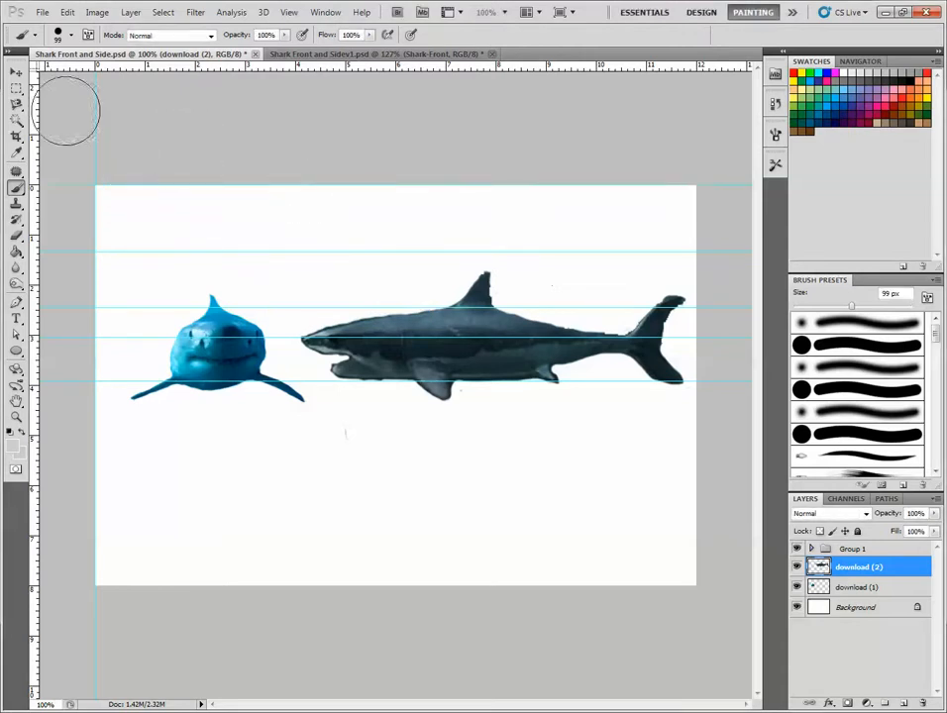
pyautogui.click(16, 75)
pyautogui.moveTo(227, 185); pyautogui.dragTo(274, 179)
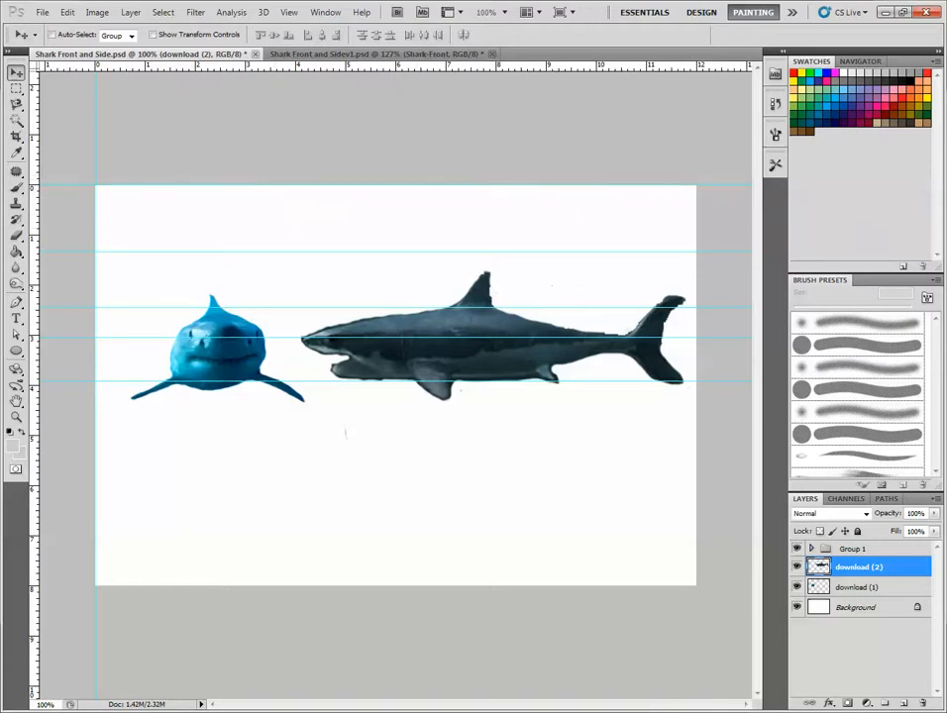
# Step: Transform the front-view shark on layer download (1) to about 95% width and 108% height, fitting it to the side view
pyautogui.click(848, 589)
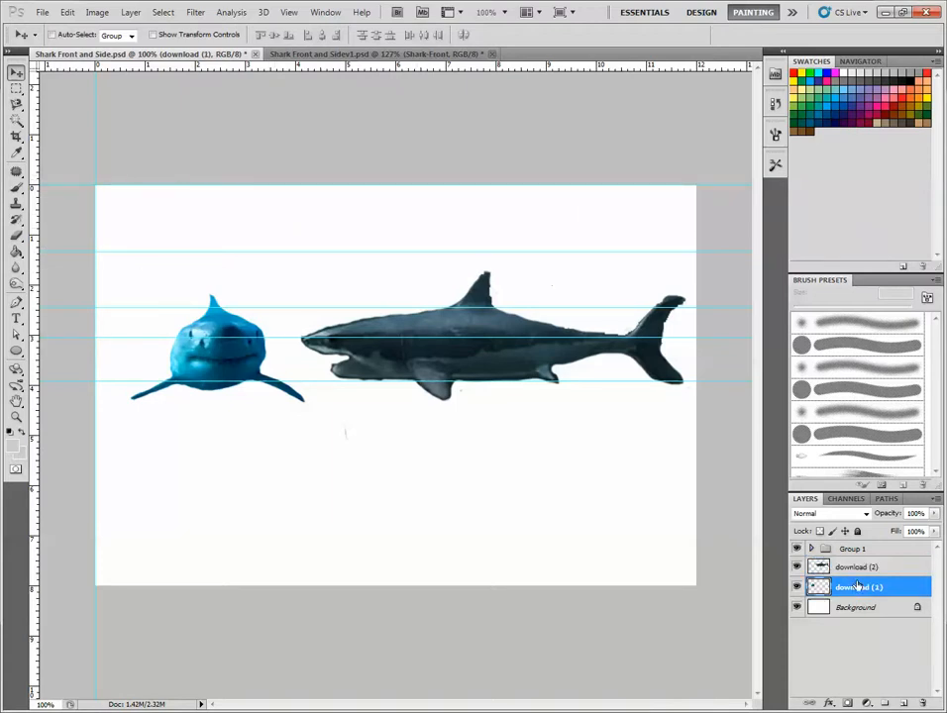
pyautogui.hotkey('ctrl', 't')
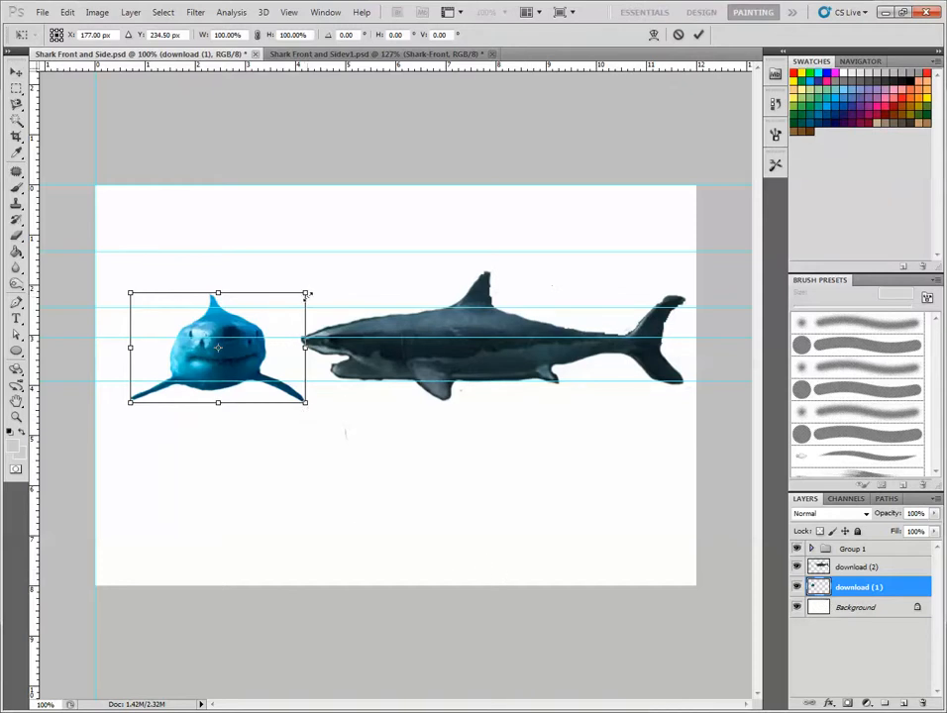
pyautogui.moveTo(305, 294); pyautogui.dragTo(272, 266)
pyautogui.moveTo(214, 297); pyautogui.dragTo(214, 284)
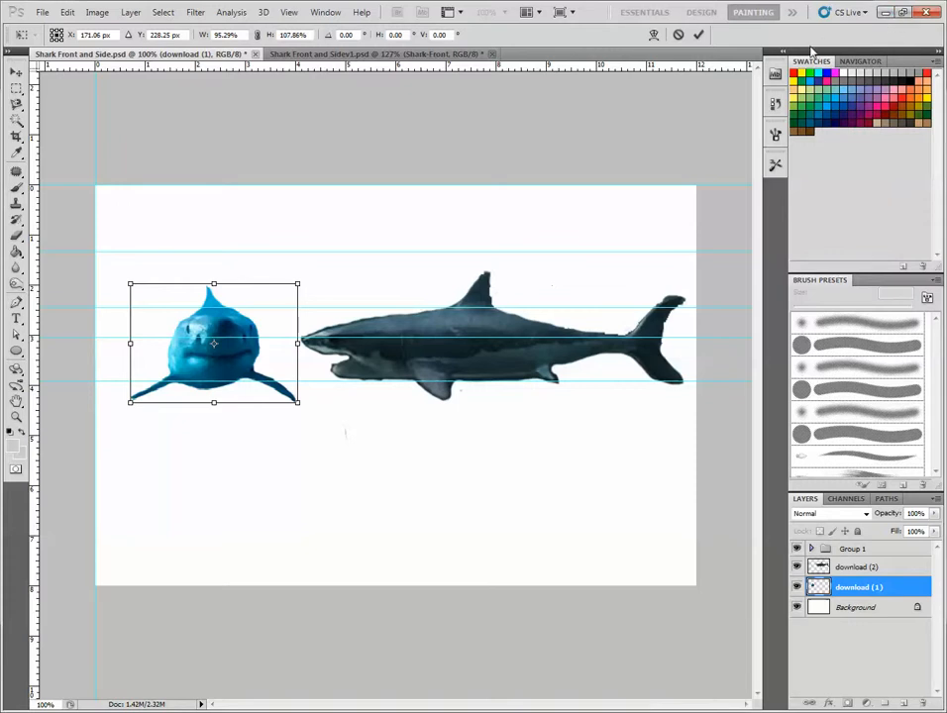
pyautogui.press('Return')
# Step: View the presentation's Crop and save as Gif or JPG slide, and save the Shark Front and Side.psd document in Photoshop
pyautogui.click(886, 12)
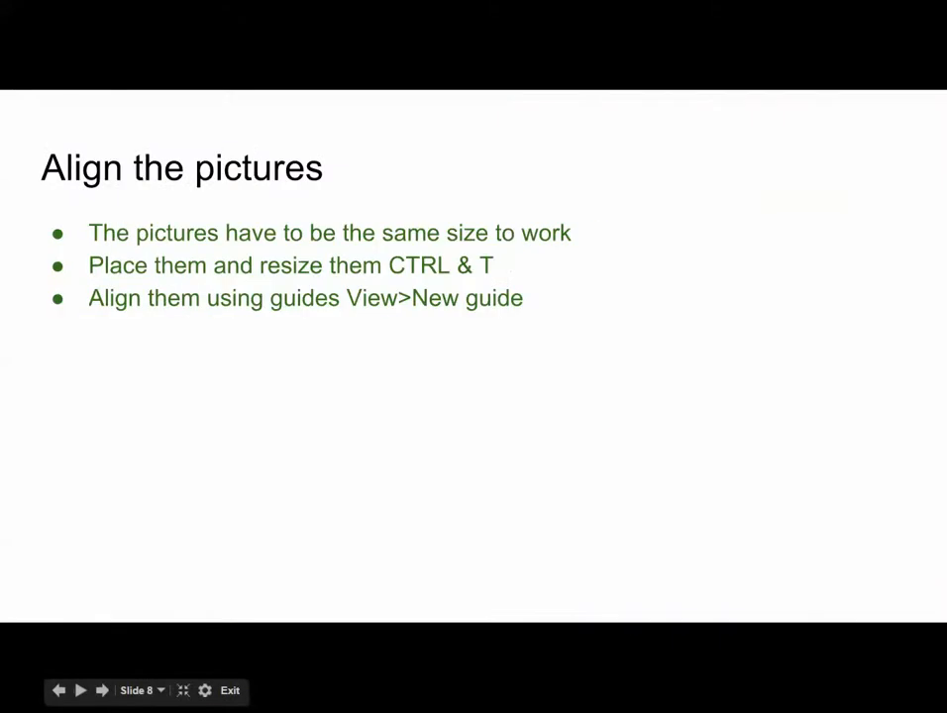
pyautogui.click(560, 399)
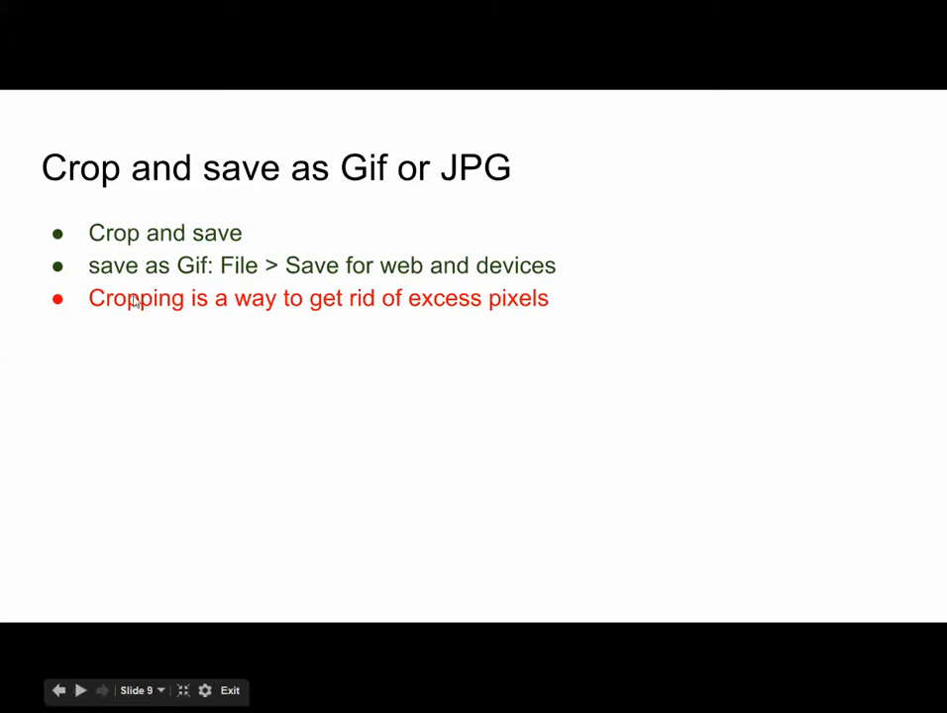
pyautogui.moveTo(946, 71); pyautogui.dragTo(418, 59)
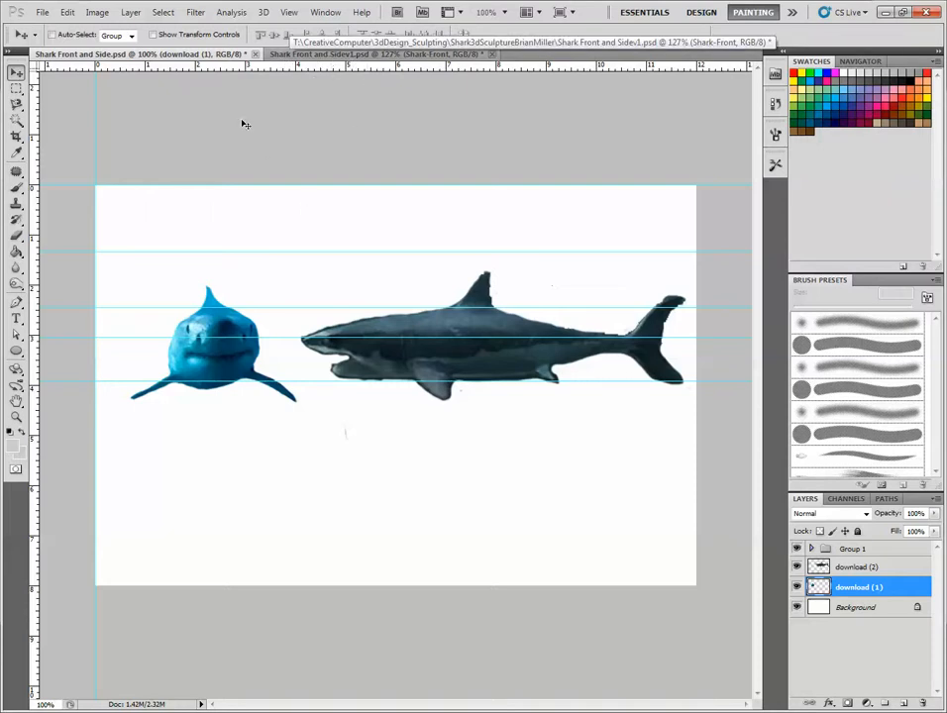
pyautogui.click(43, 12)
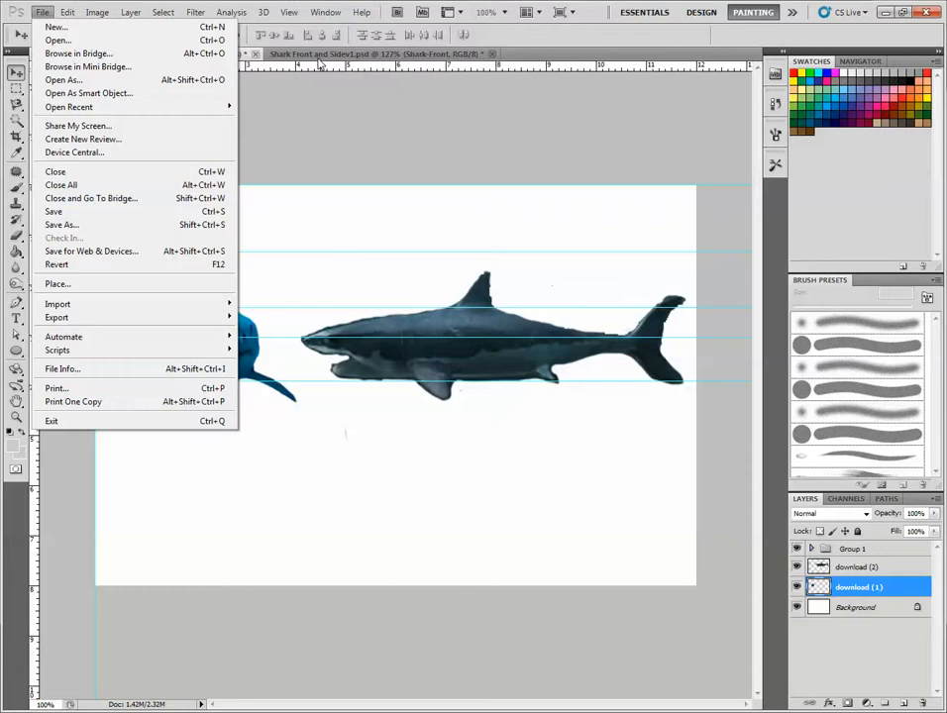
pyautogui.click(75, 211)
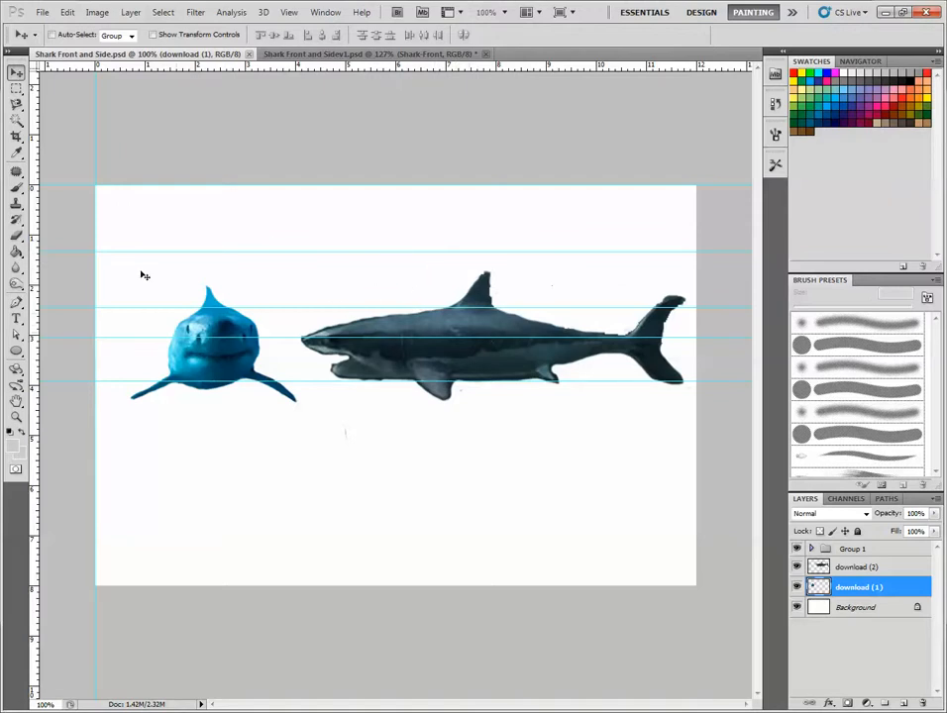
pyautogui.click(41, 12)
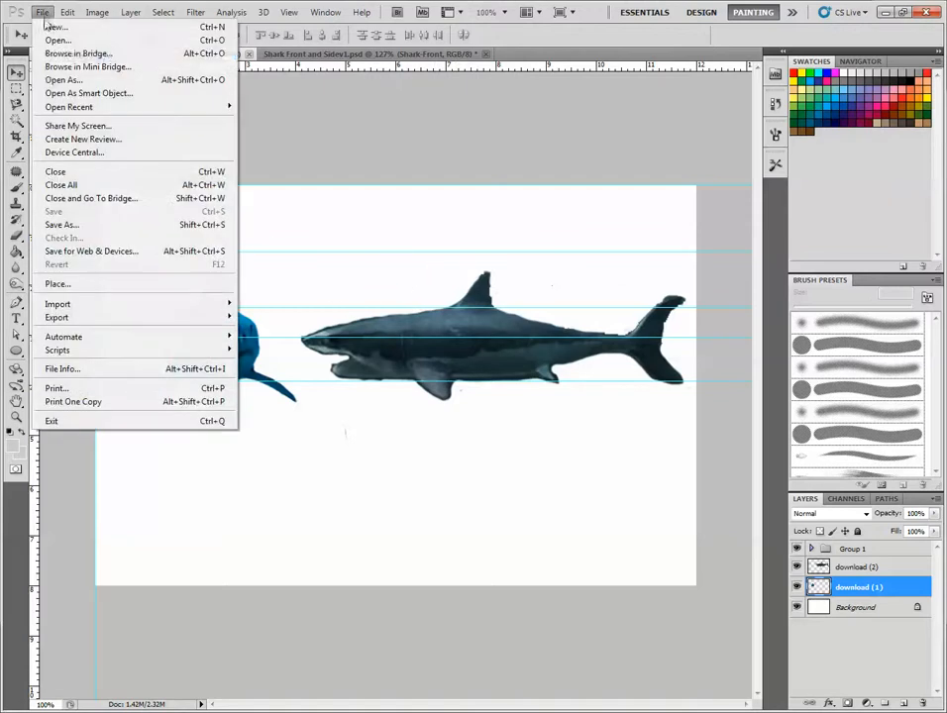
pyautogui.click(68, 226)
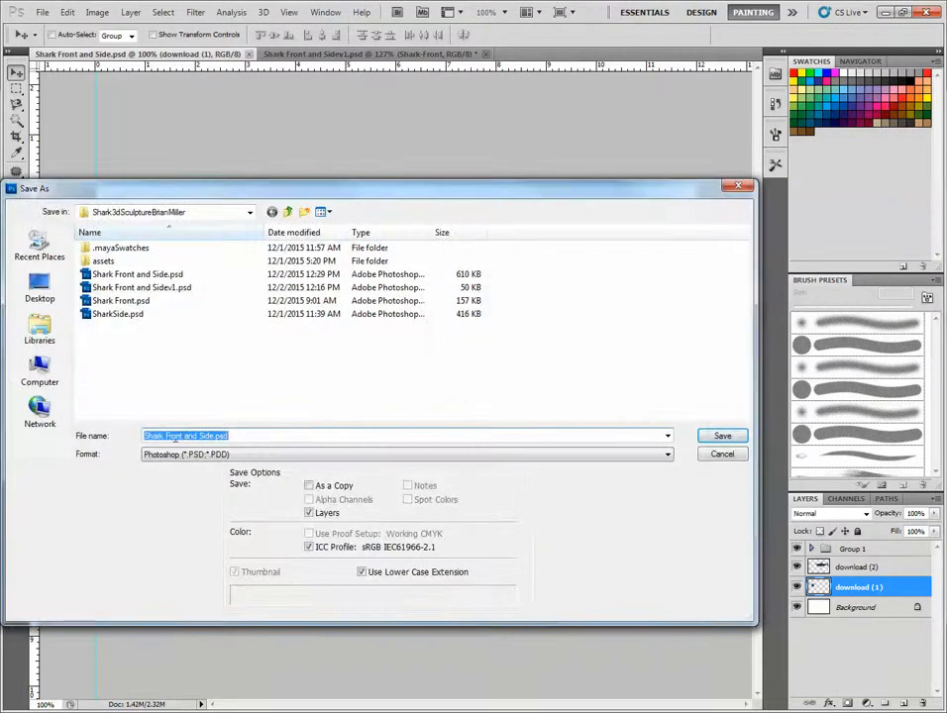
pyautogui.click(214, 436)
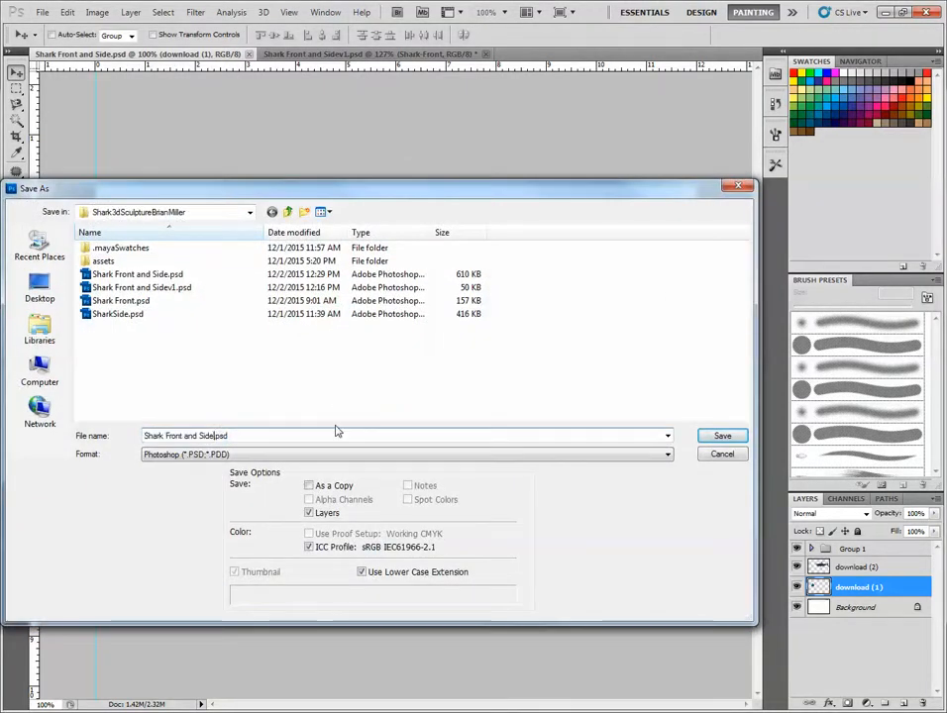
pyautogui.press('BackSpace')
pyautogui.press('BackSpace')
pyautogui.press('BackSpace')
pyautogui.press('BackSpace')
pyautogui.press('BackSpace')
pyautogui.press('BackSpace')
pyautogui.press('BackSpace')
pyautogui.press('BackSpace')
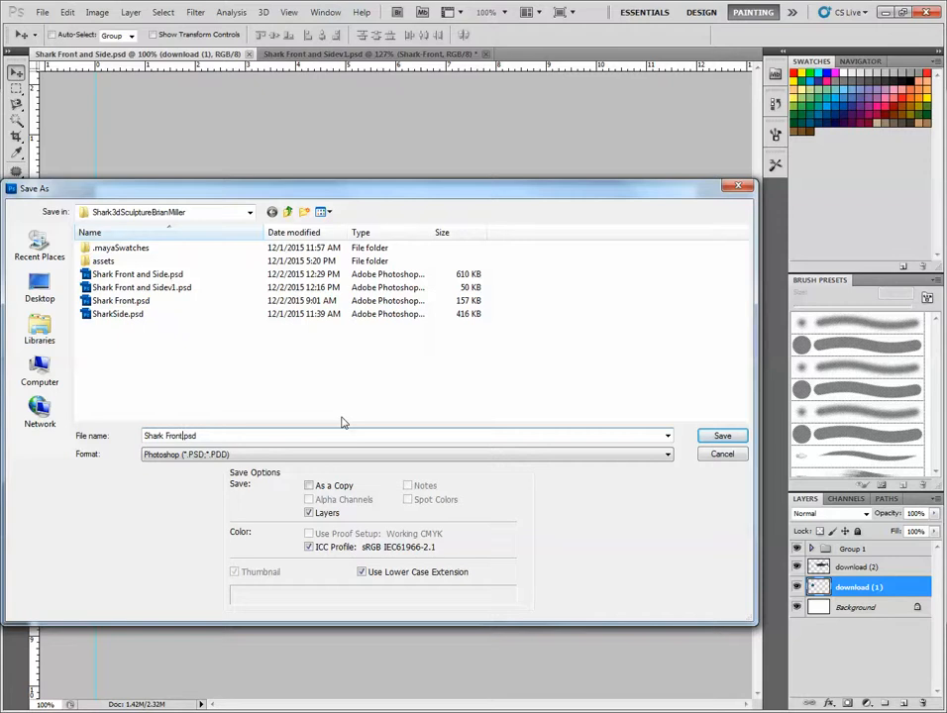
pyautogui.press('BackSpace')
pyautogui.write('frntFront')
pyautogui.click(730, 436)
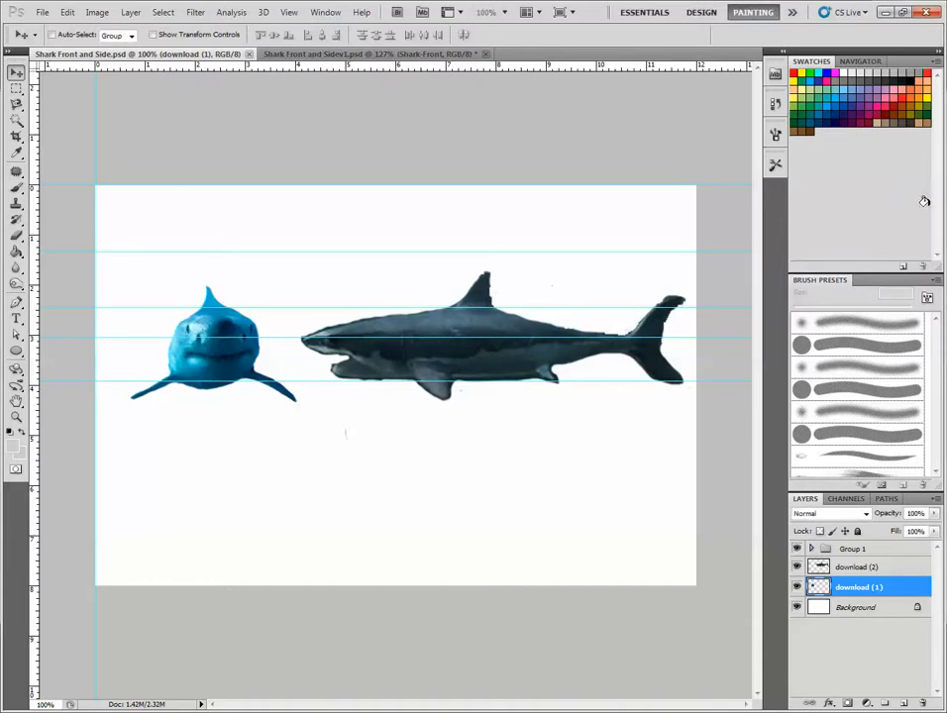
# Step: Crop the canvas tightly around the front-view shark
pyautogui.click(16, 136)
pyautogui.moveTo(111, 271); pyautogui.dragTo(298, 402)
pyautogui.press('Return')
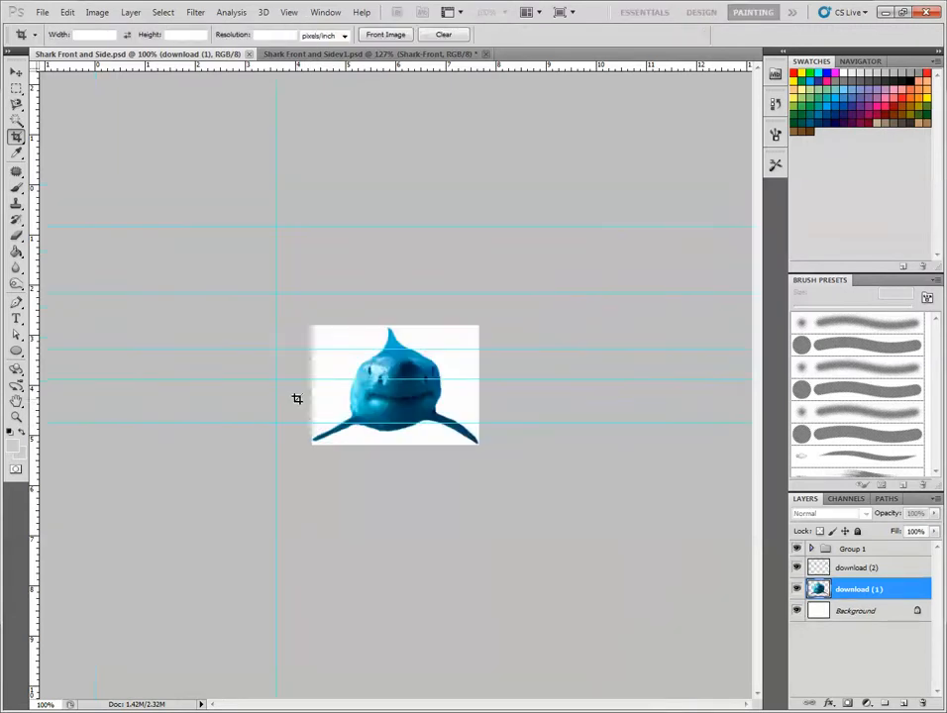
# Step: Enter Shark Front.psd as the file name for saving the cropped image, and cancel the save
pyautogui.click(43, 12)
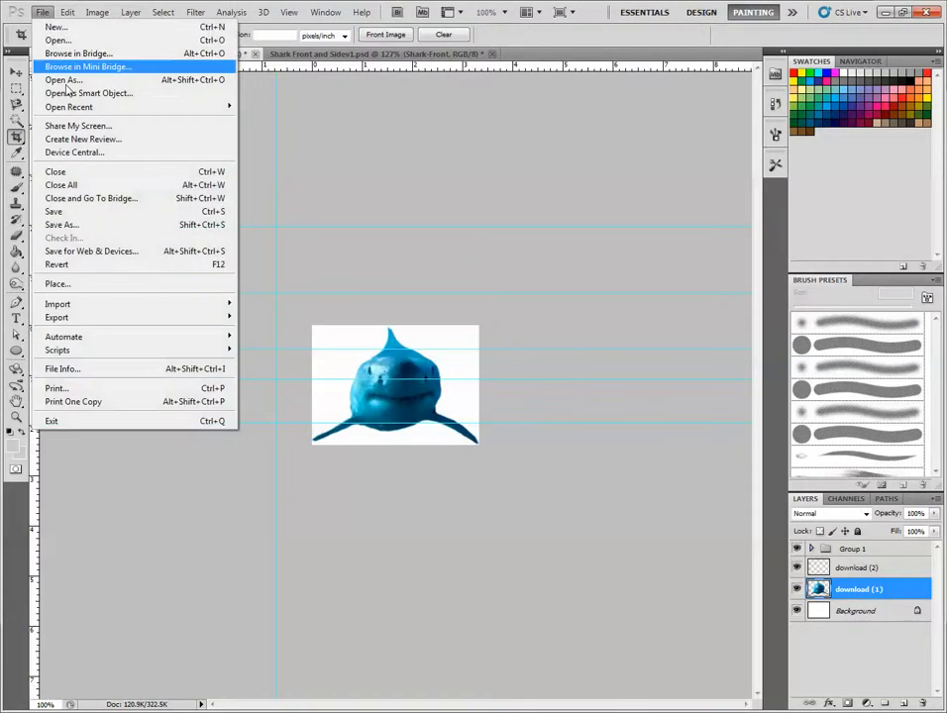
pyautogui.click(61, 225)
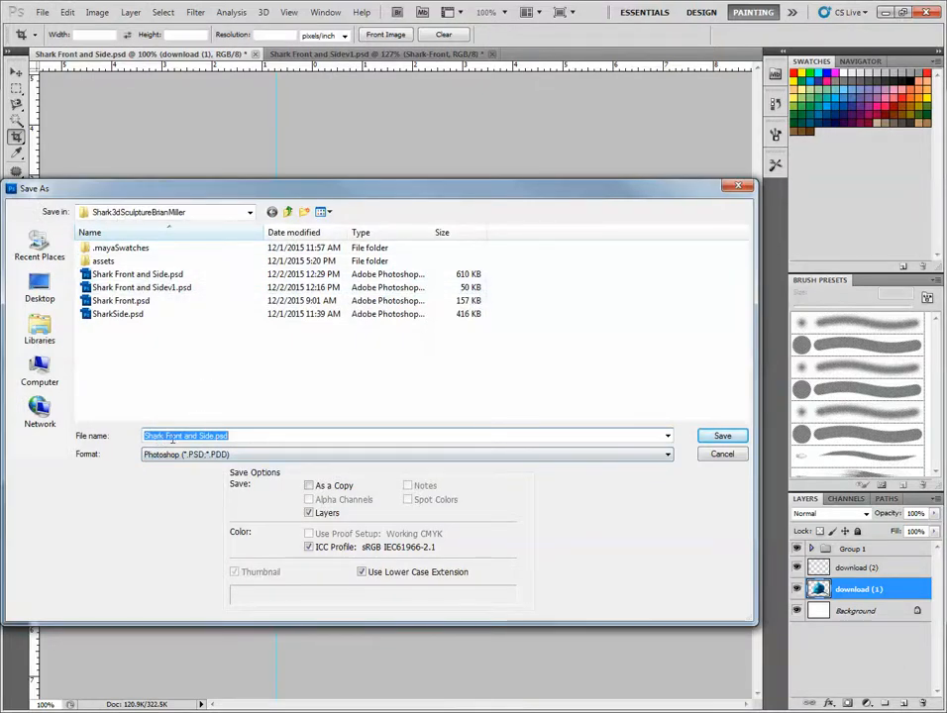
pyautogui.moveTo(183, 437); pyautogui.dragTo(214, 437)
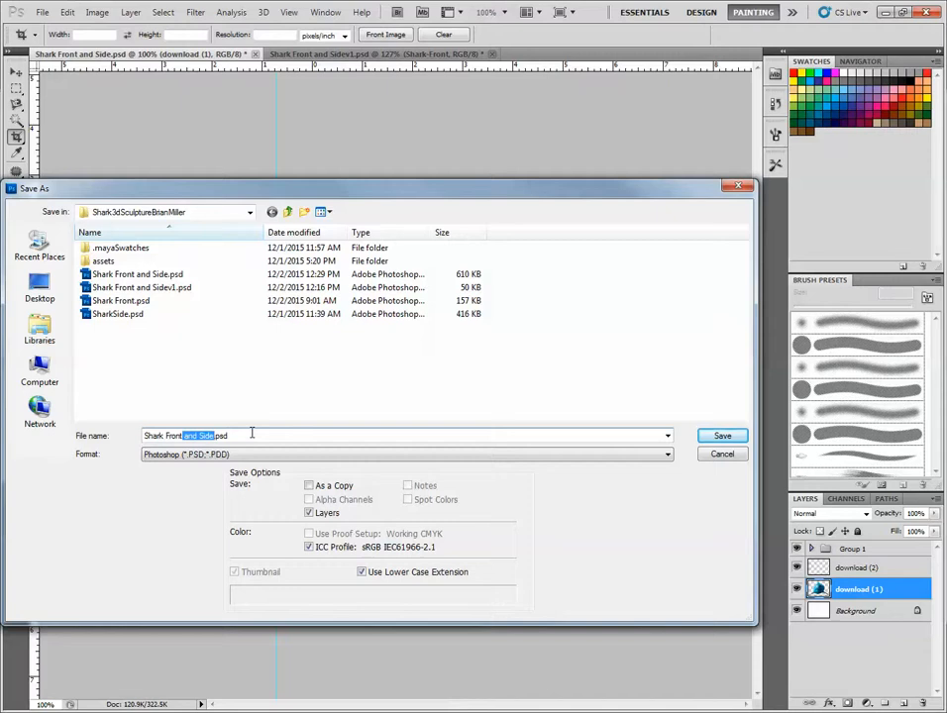
pyautogui.press('BackSpace')
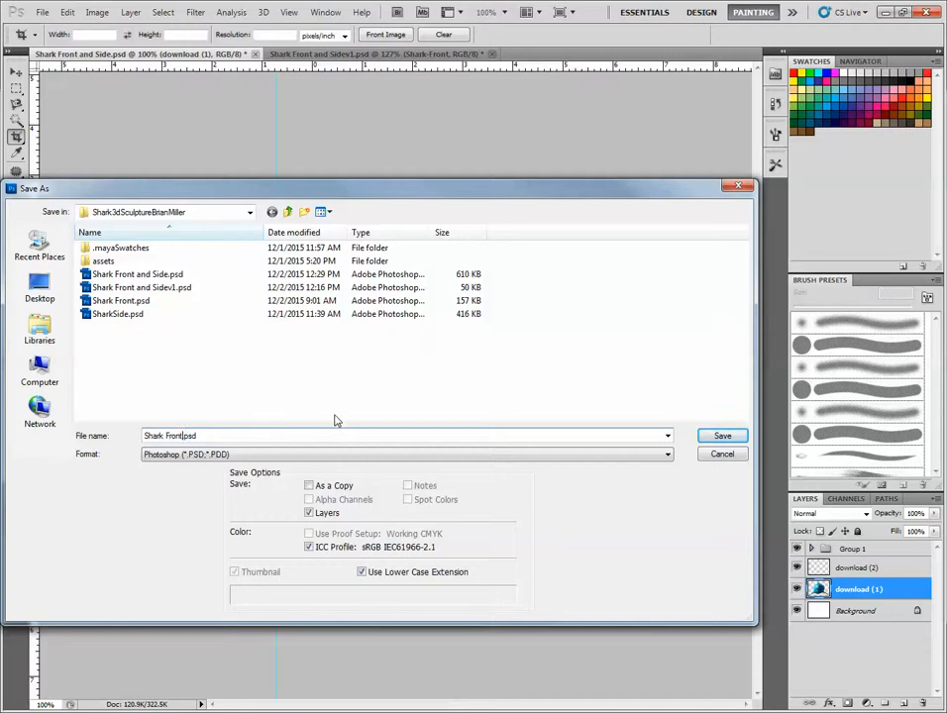
pyautogui.click(723, 454)
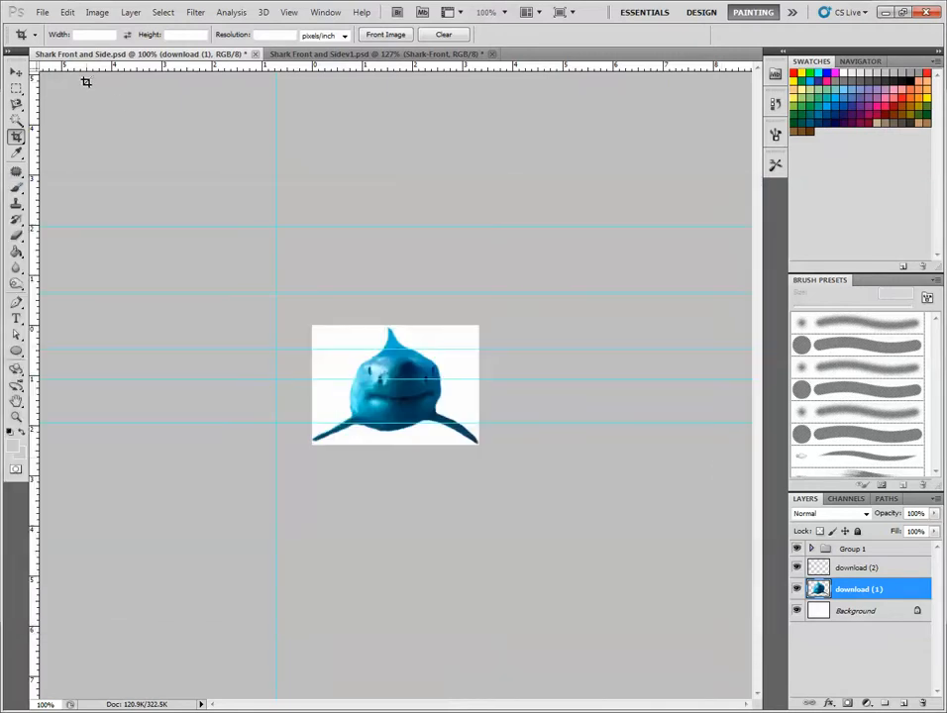
# Step: Reopen the recent file Shark Front and Side.psd in its saved version, discarding the front-view crop
pyautogui.click(42, 13)
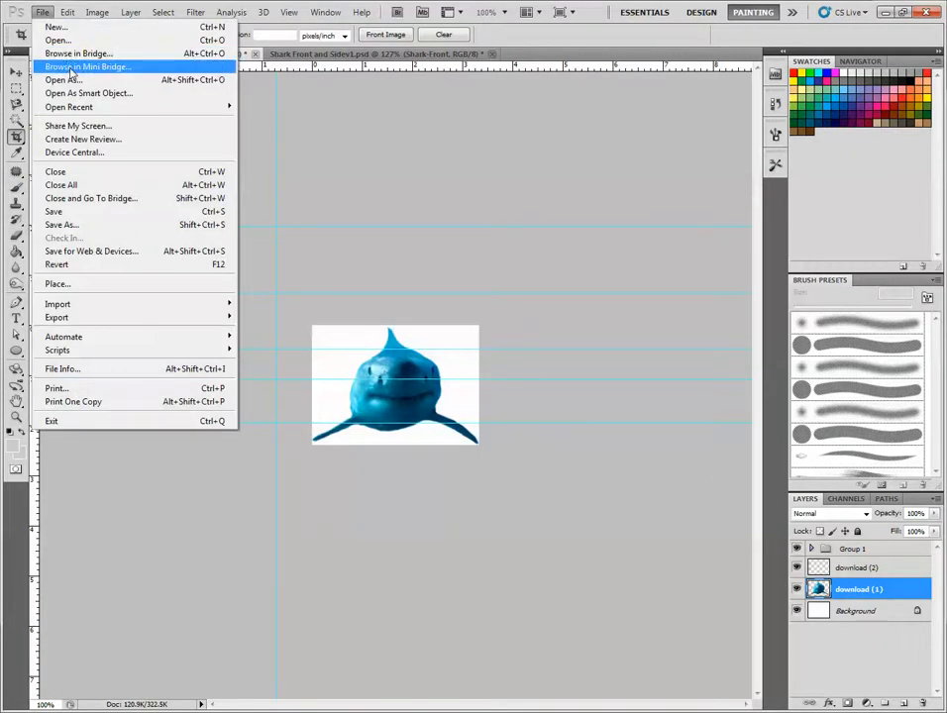
pyautogui.moveTo(107, 108)
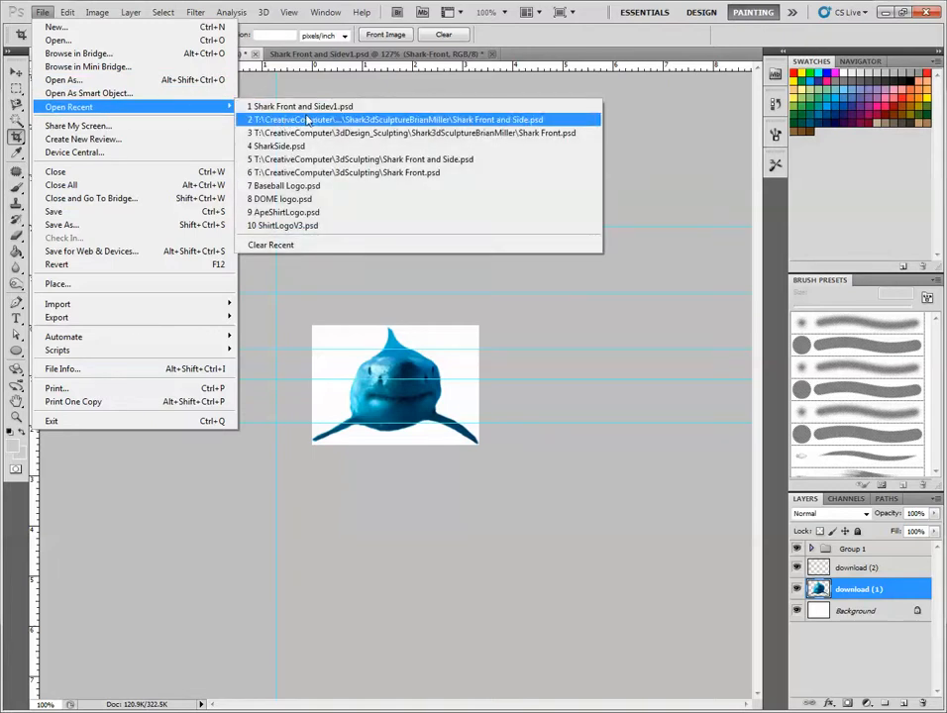
pyautogui.click(462, 120)
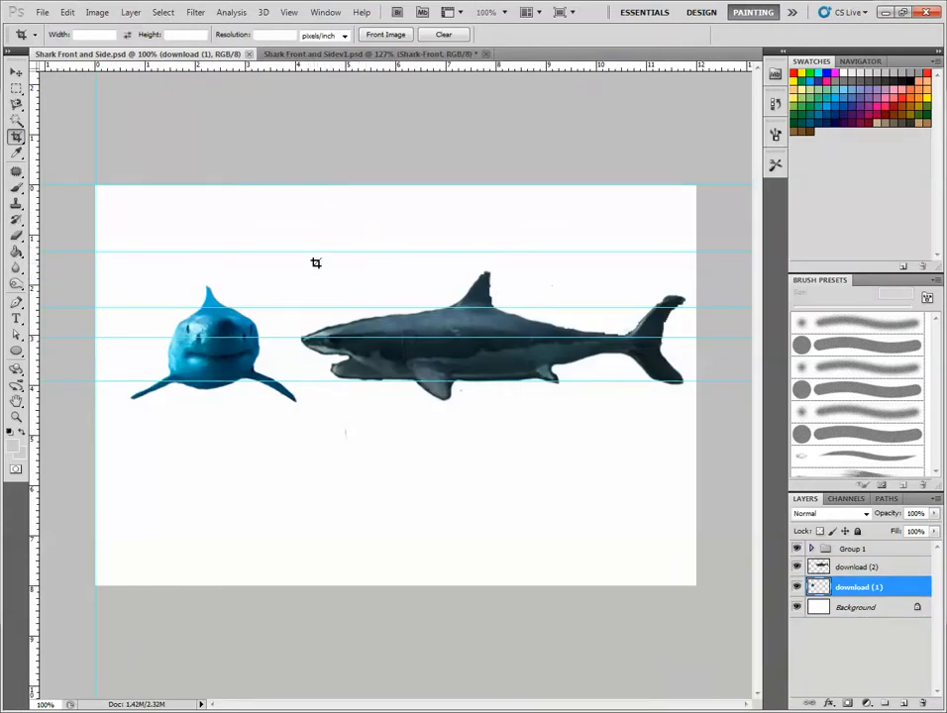
# Step: Crop the canvas tightly around the side-view shark, trimming the empty space below its fins
pyautogui.moveTo(306, 265); pyautogui.dragTo(683, 417)
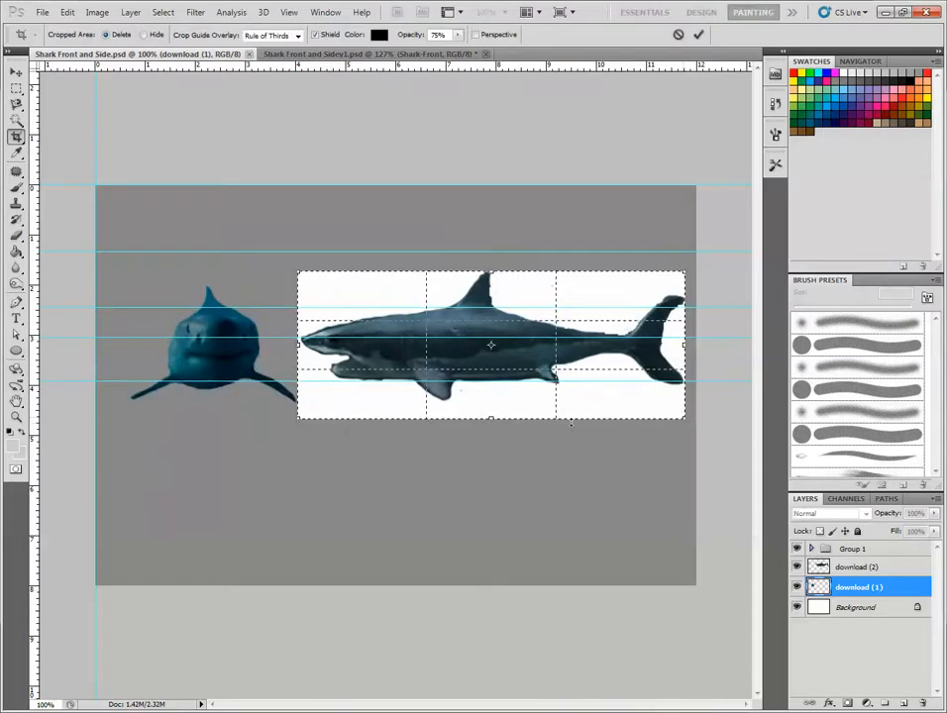
pyautogui.moveTo(490, 417); pyautogui.dragTo(490, 404)
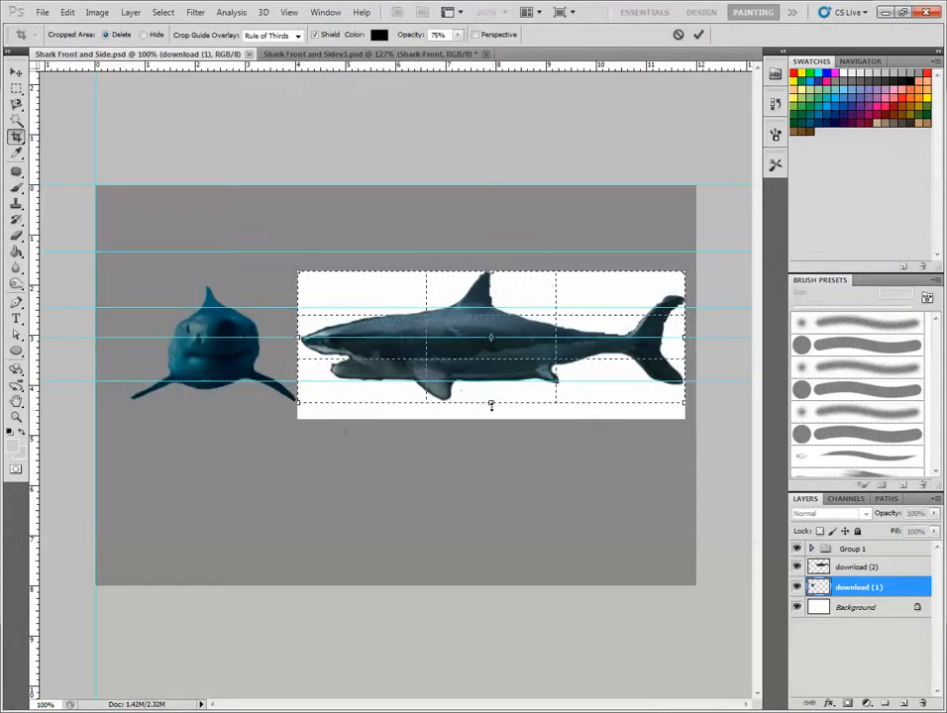
pyautogui.doubleClick(496, 387)
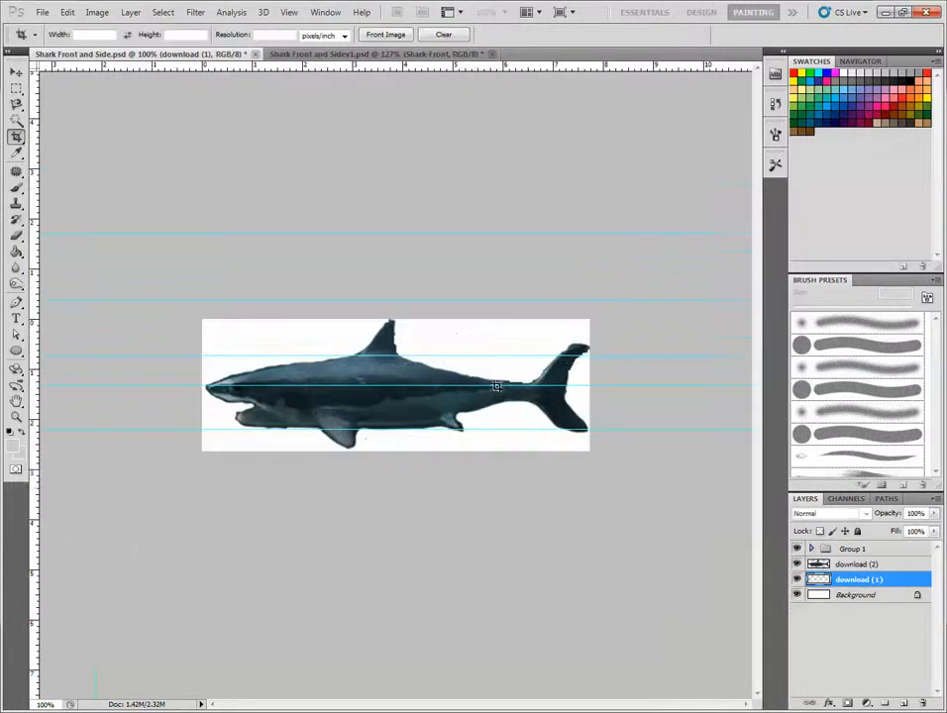
pyautogui.click(41, 13)
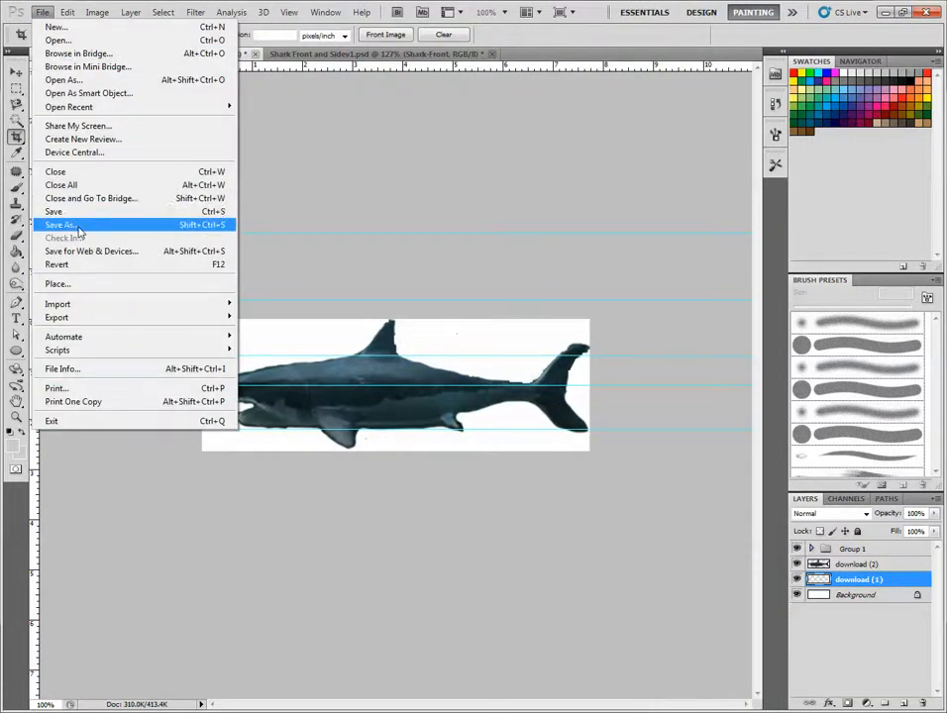
pyautogui.click(78, 227)
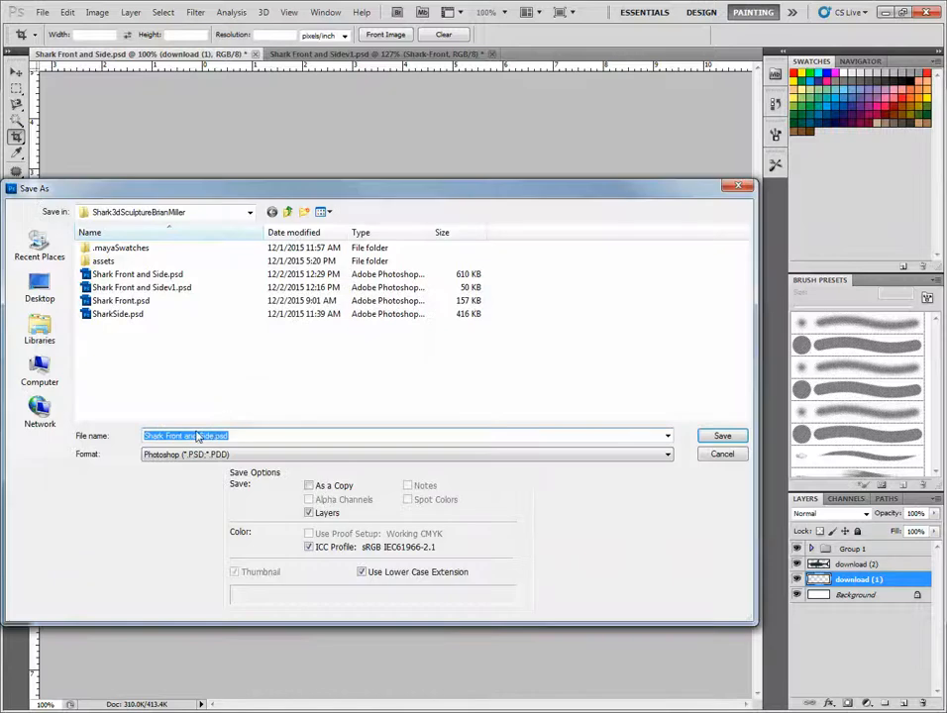
pyautogui.click(715, 455)
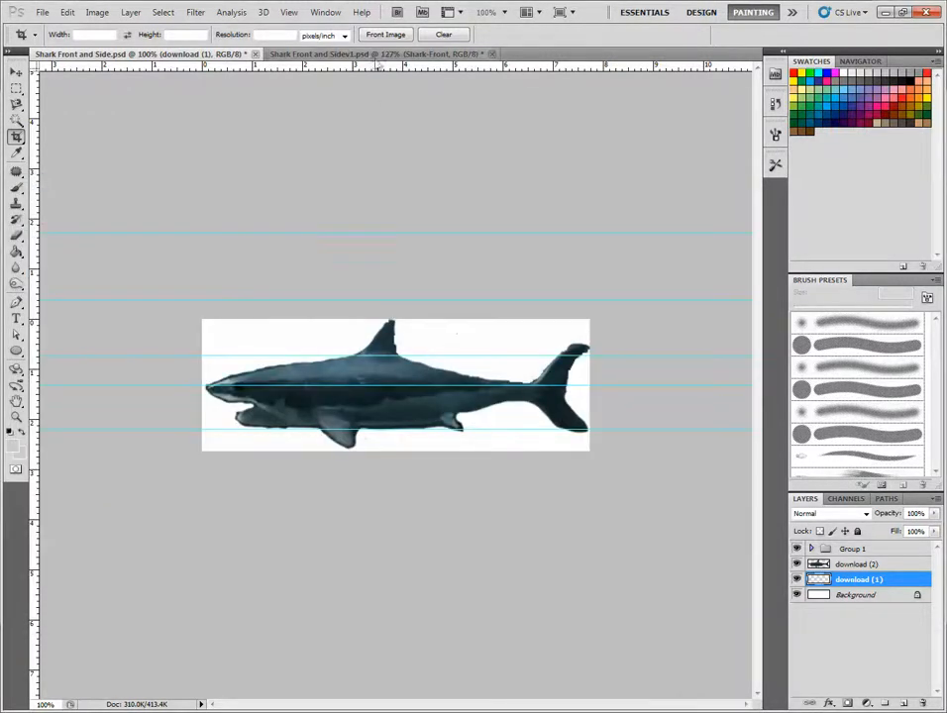
# Step: Preview the cropped side view as a GIF in Save for Web & Devices and close the preview without exporting
pyautogui.click(43, 13)
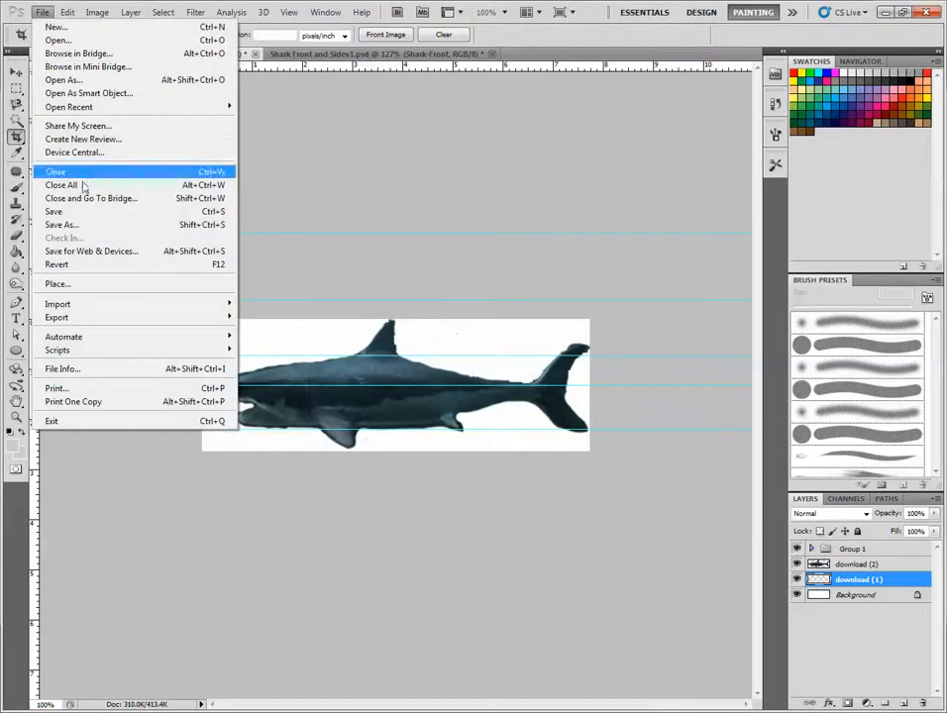
pyautogui.click(95, 252)
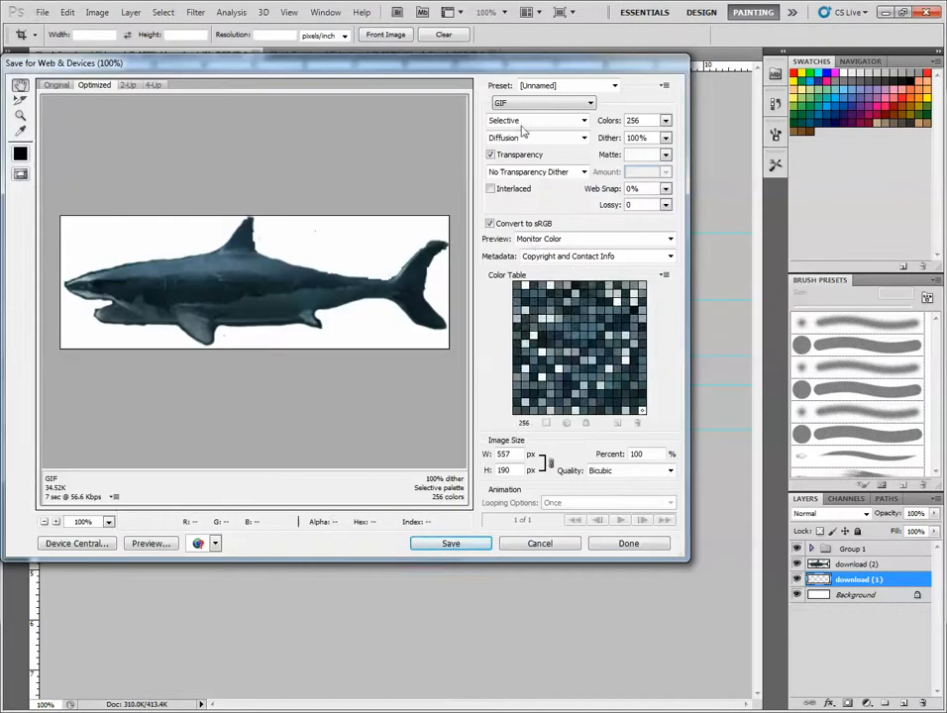
pyautogui.click(630, 553)
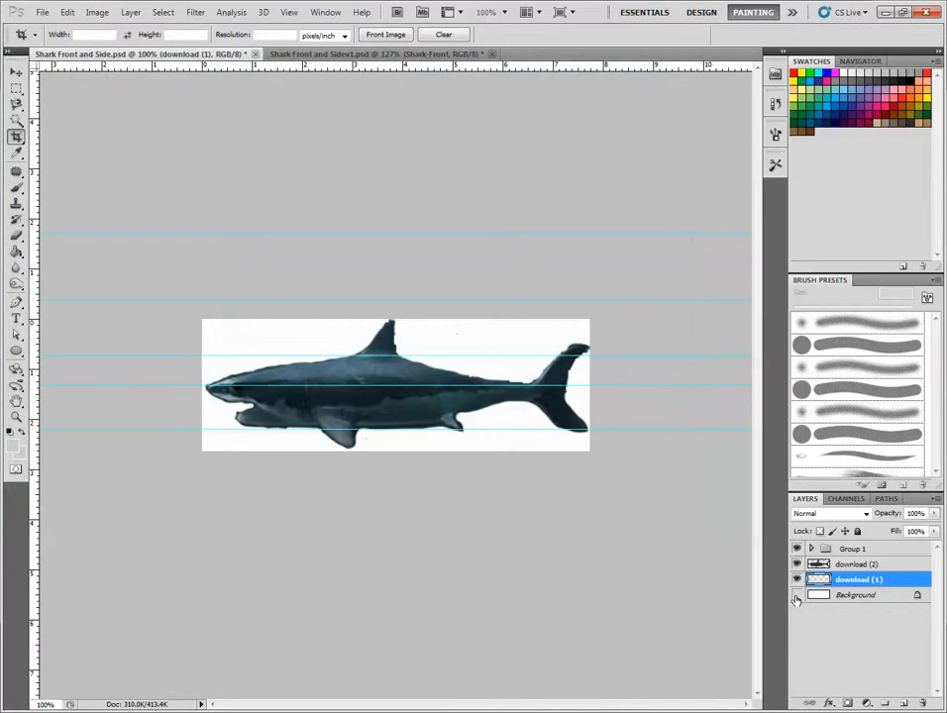
# Step: Hide the white Background layer so the side-view shark sits on transparency
pyautogui.click(796, 599)
pyautogui.click(796, 596)
pyautogui.click(796, 597)
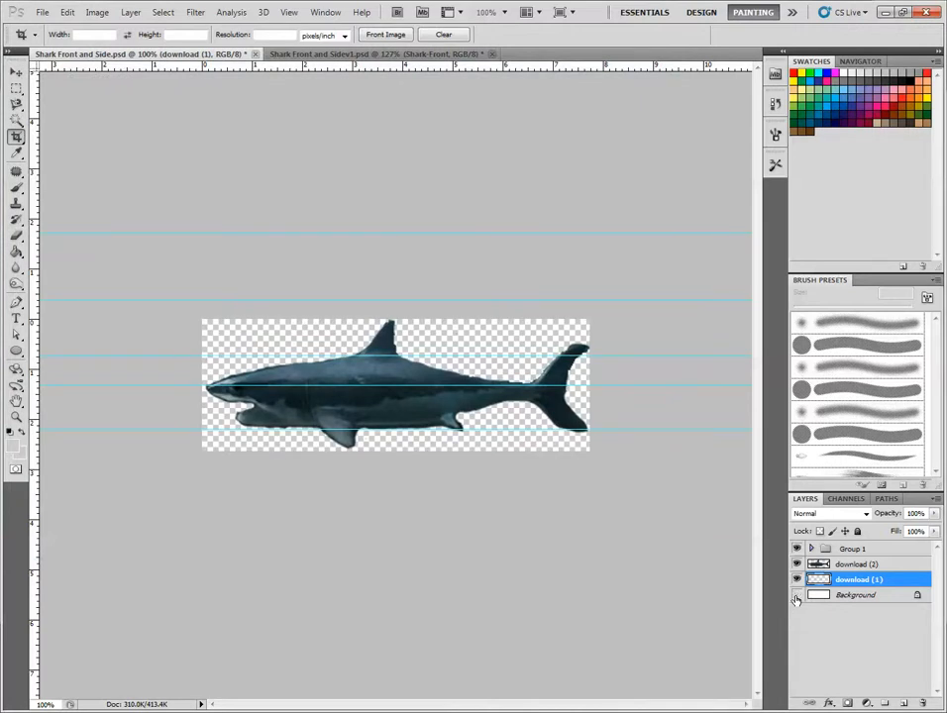
pyautogui.click(797, 597)
# Step: Preview the transparent side view as a GIF for web, browse to the assets folder for saving, and cancel the save
pyautogui.click(43, 12)
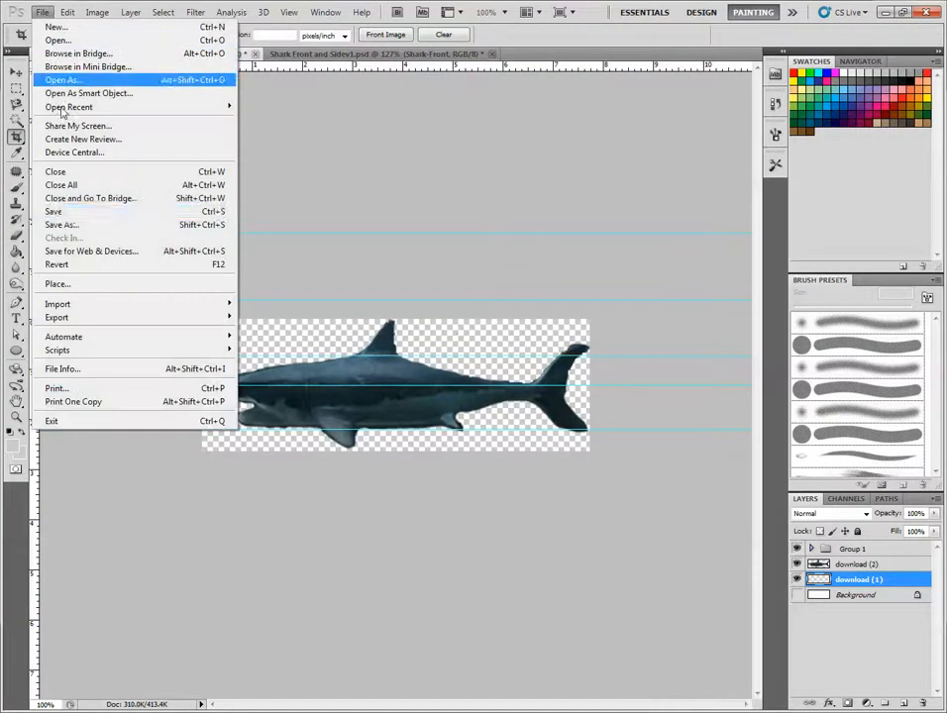
pyautogui.click(103, 254)
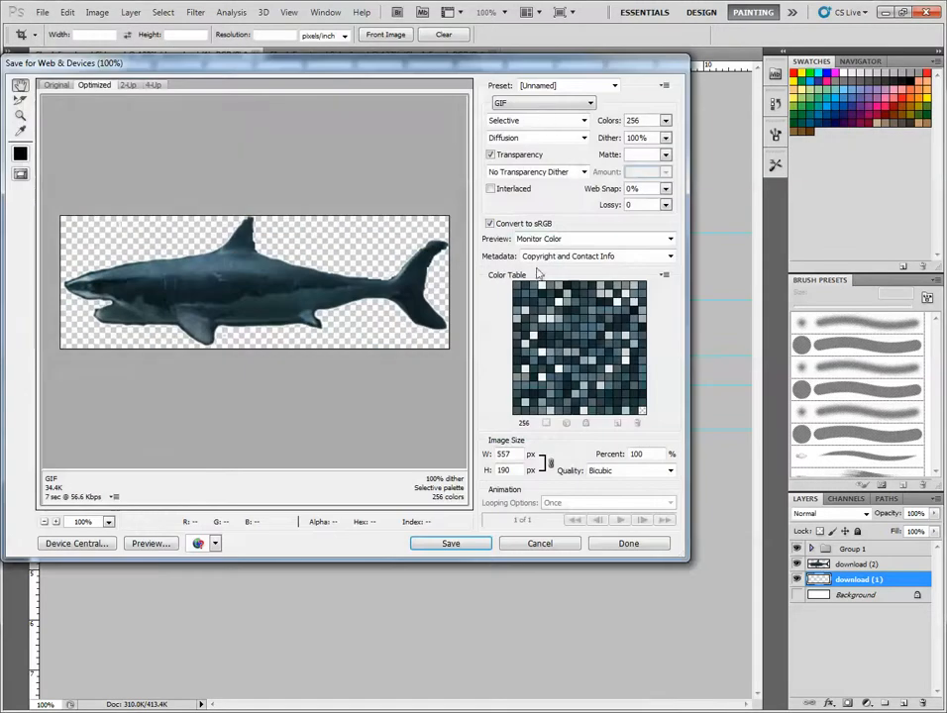
pyautogui.click(458, 545)
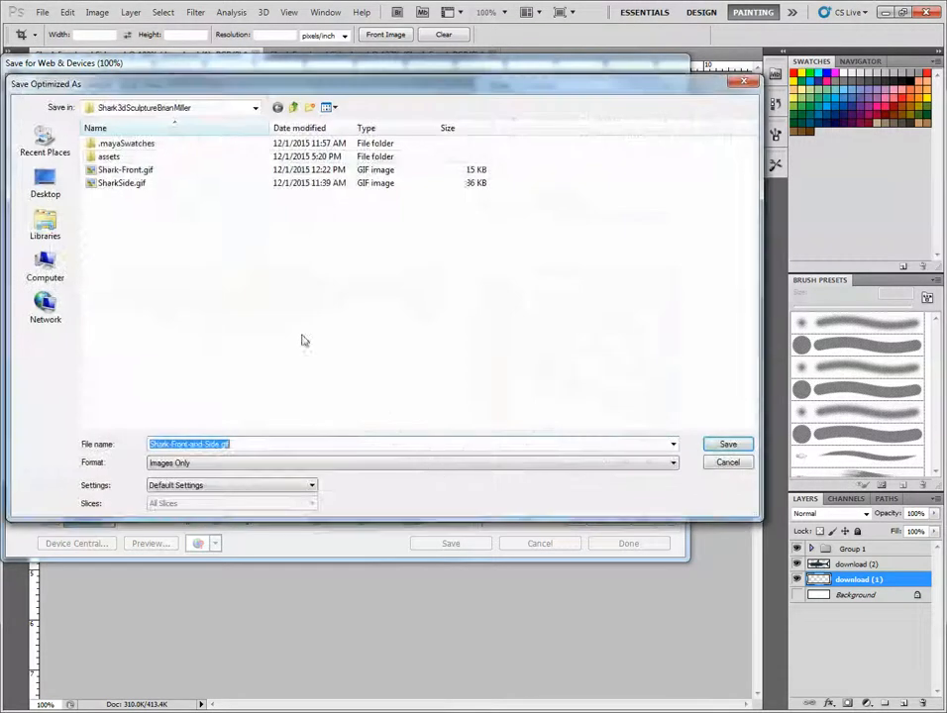
pyautogui.click(109, 159)
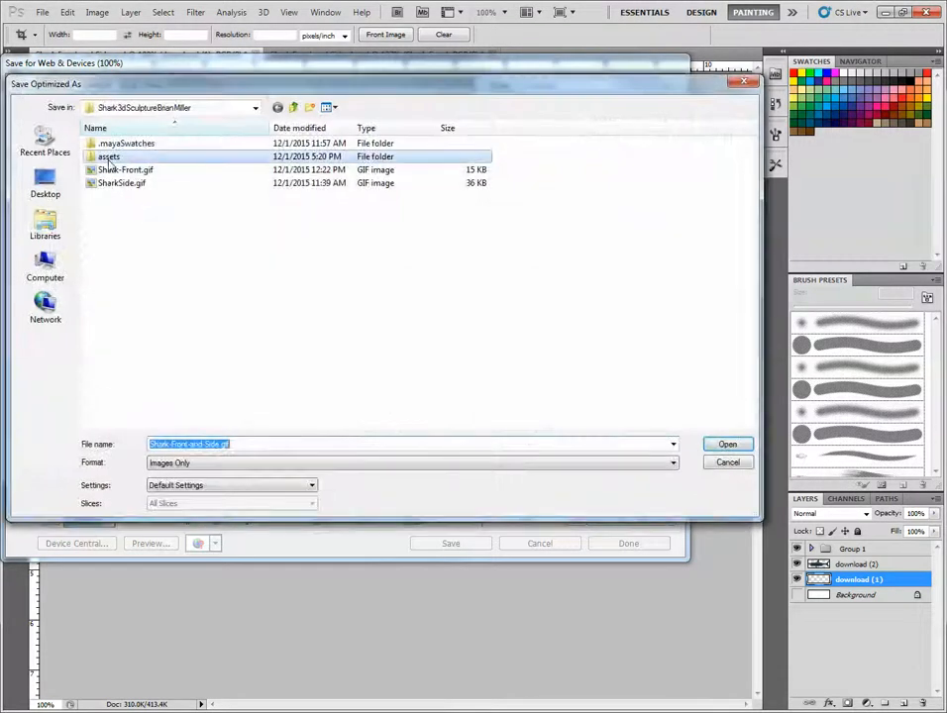
pyautogui.doubleClick(109, 159)
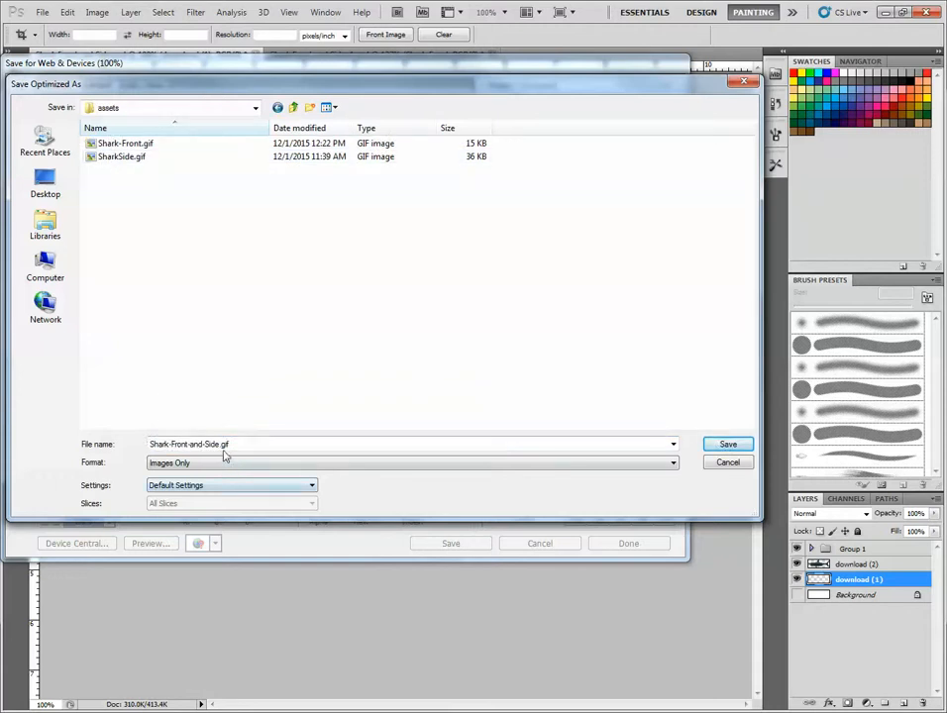
pyautogui.click(734, 467)
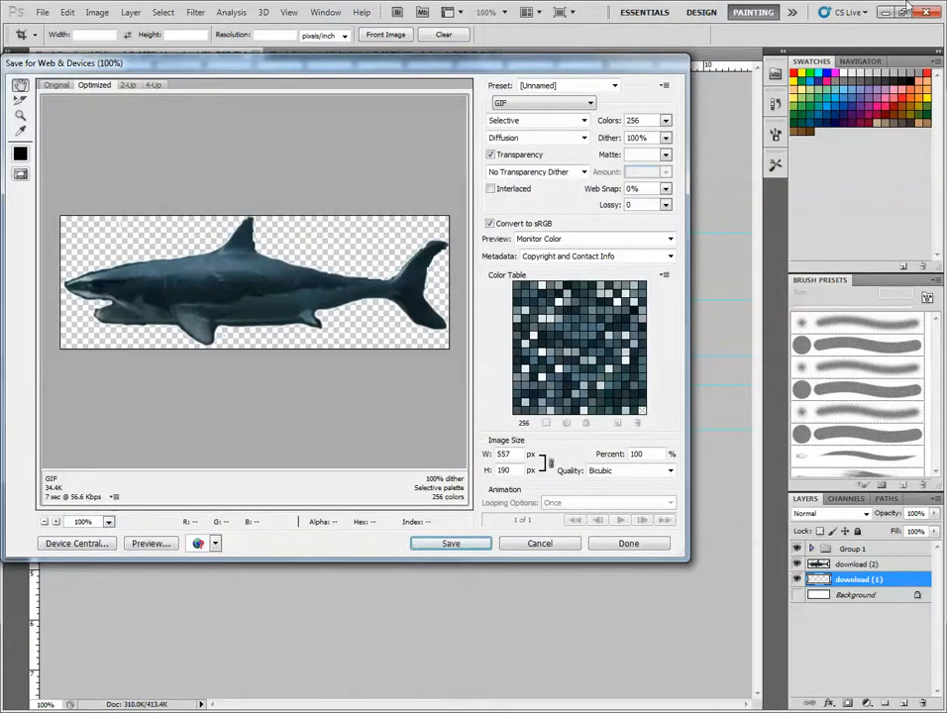
pyautogui.click(626, 549)
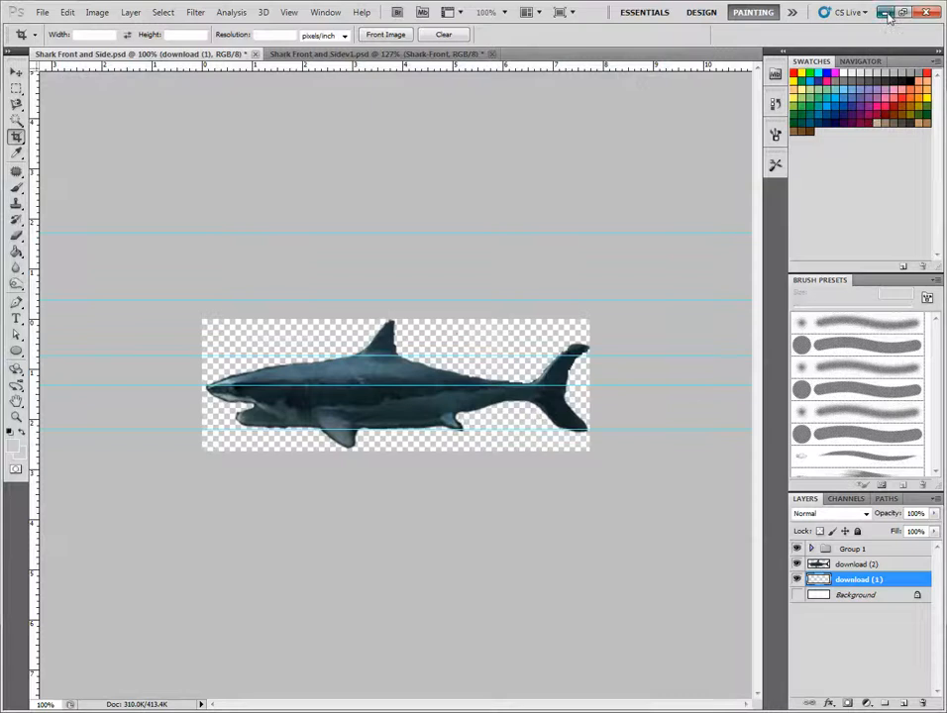